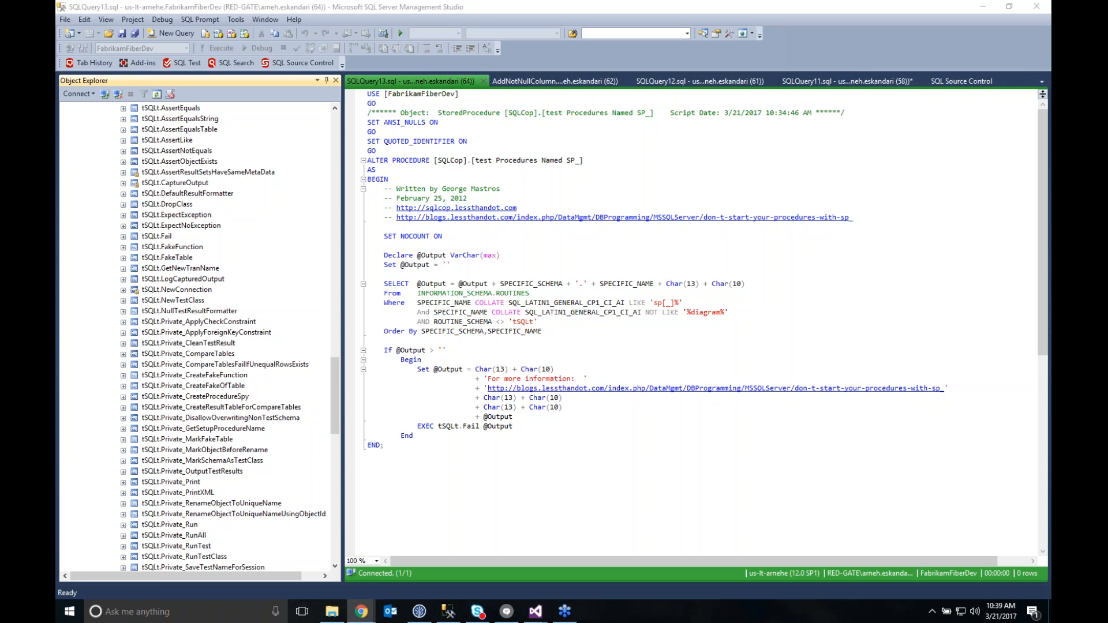
Switch to the maximized Octopus Deploy browser window and open the StackOverFlow 1.1.15 deployment to Testing
drag(1107, 95, 503, 94)
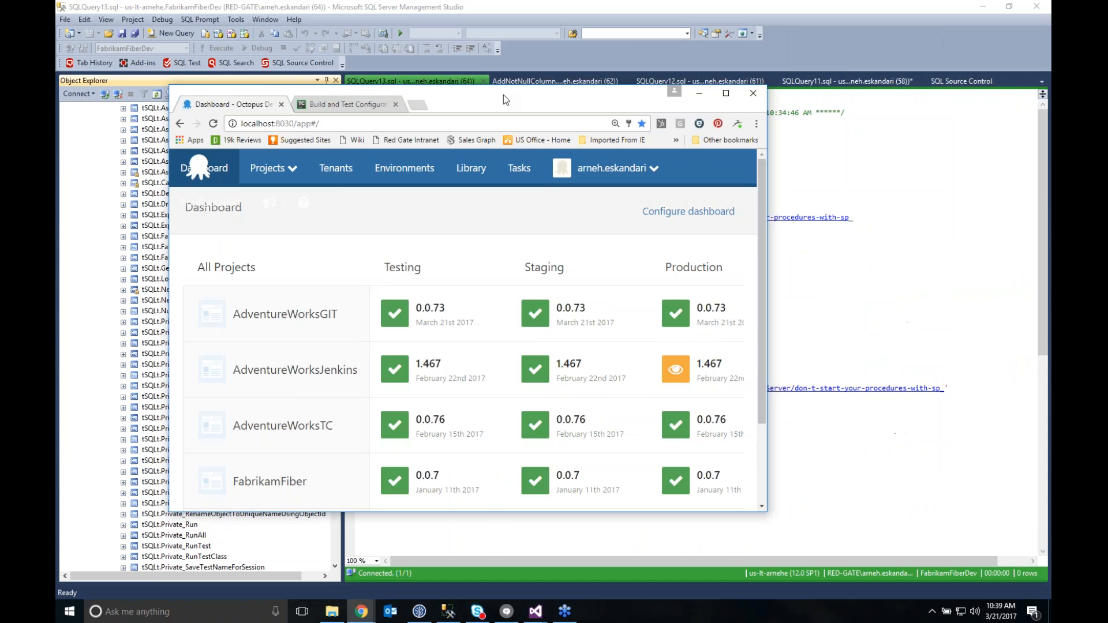
click(726, 93)
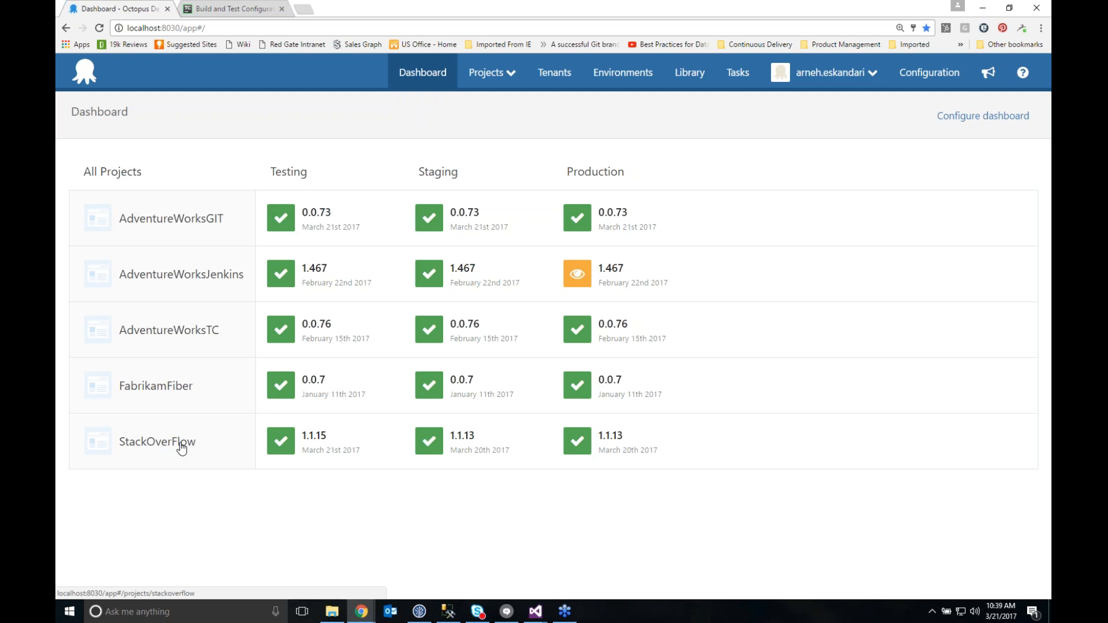
click(315, 442)
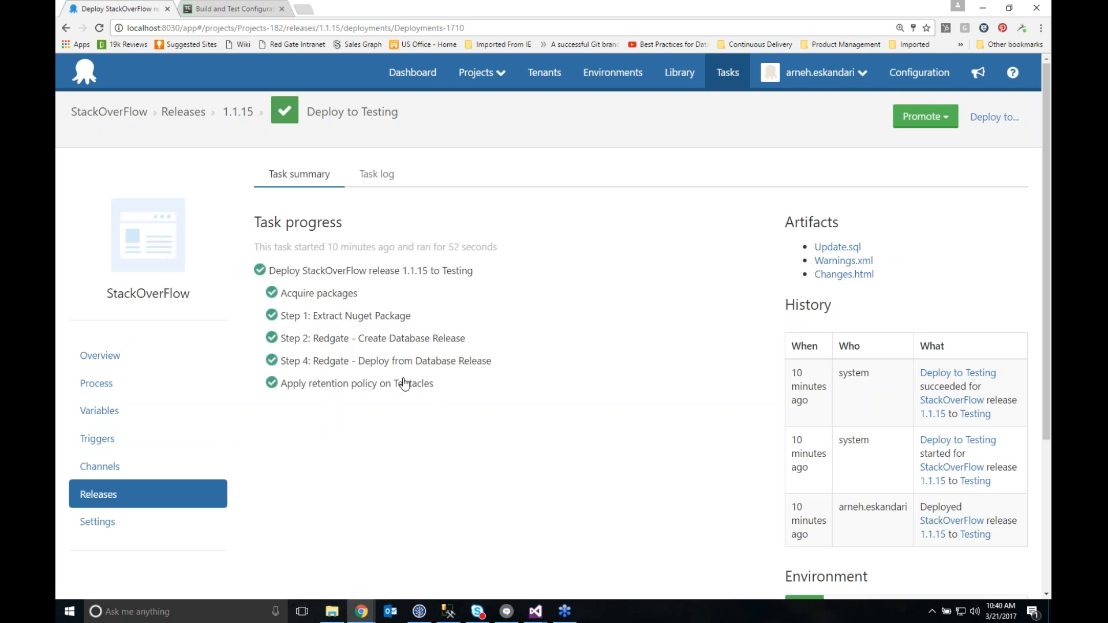
Review the StackOverFlow deployment process, return to the Testing deployment, and download and open its Changes.html artifact
click(97, 384)
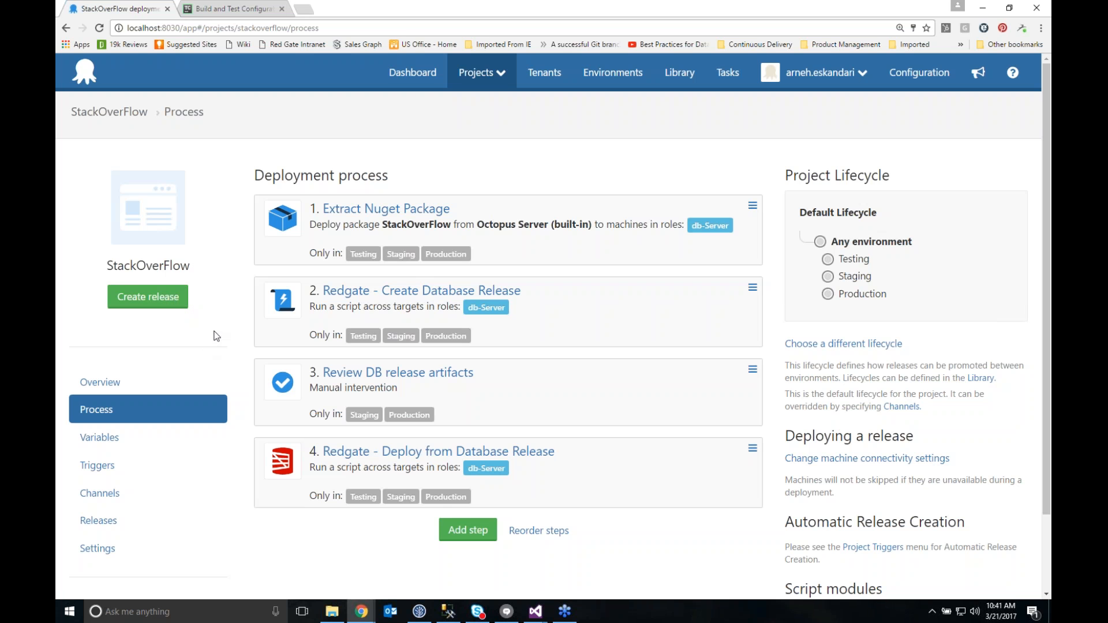
click(66, 28)
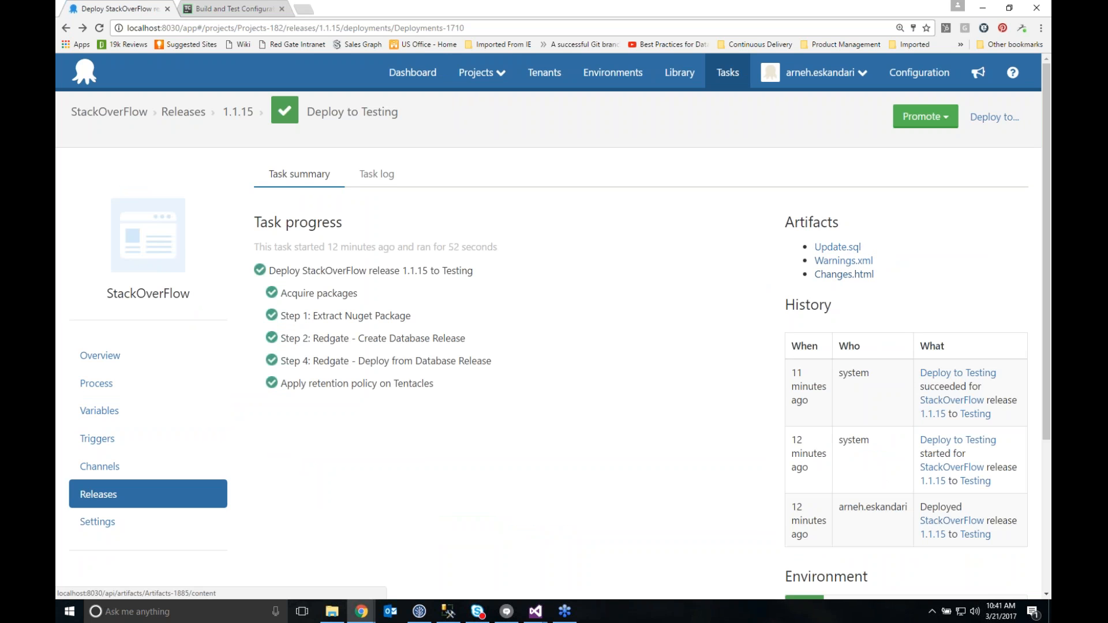
click(855, 278)
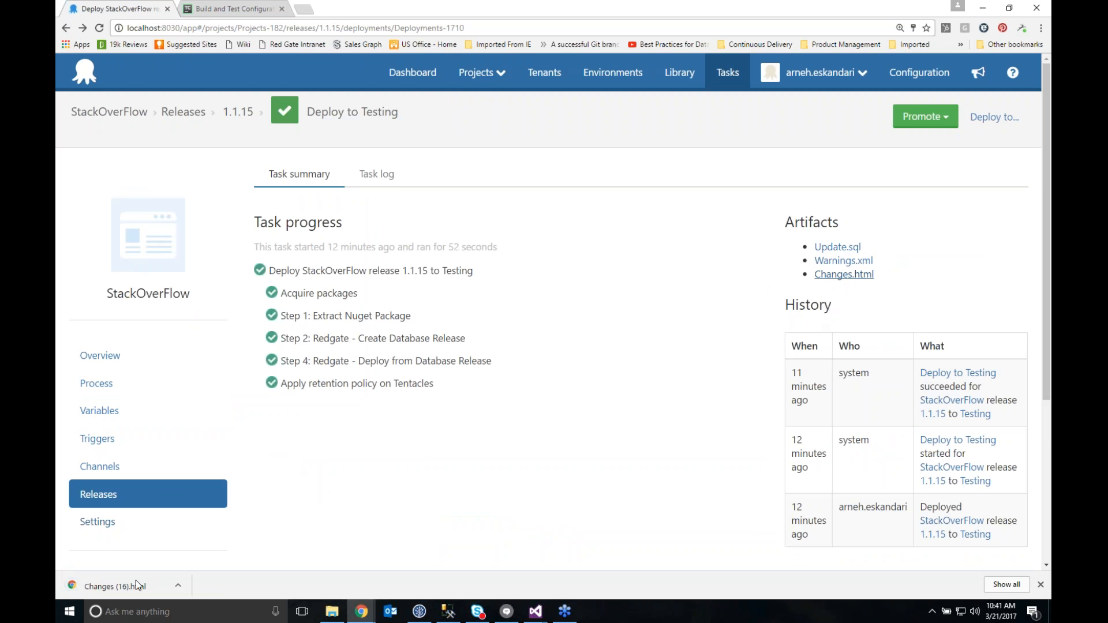
click(115, 586)
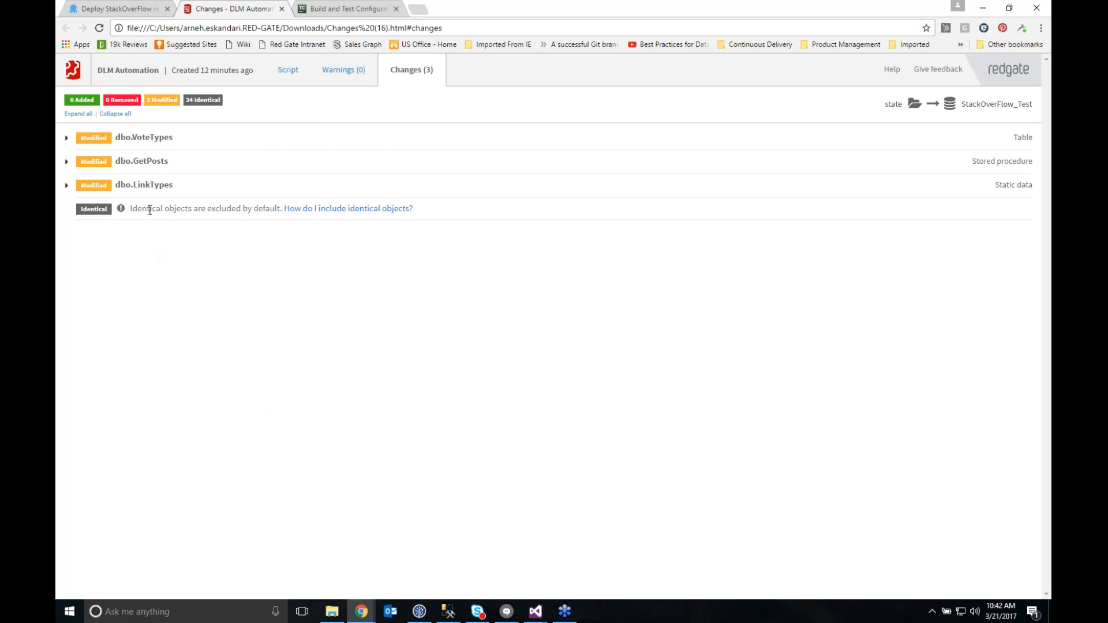
Expand dbo.VoteTypes, dbo.GetPosts and dbo.LinkTypes in the changes report to examine their schema and static data differences
click(68, 140)
drag(89, 244, 351, 244)
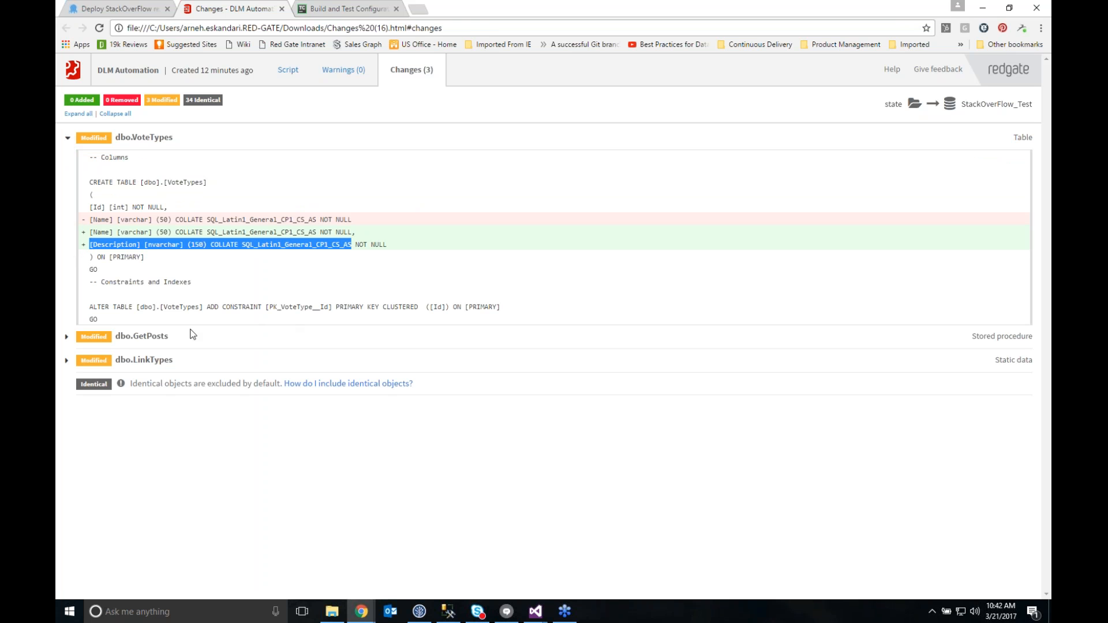
click(67, 338)
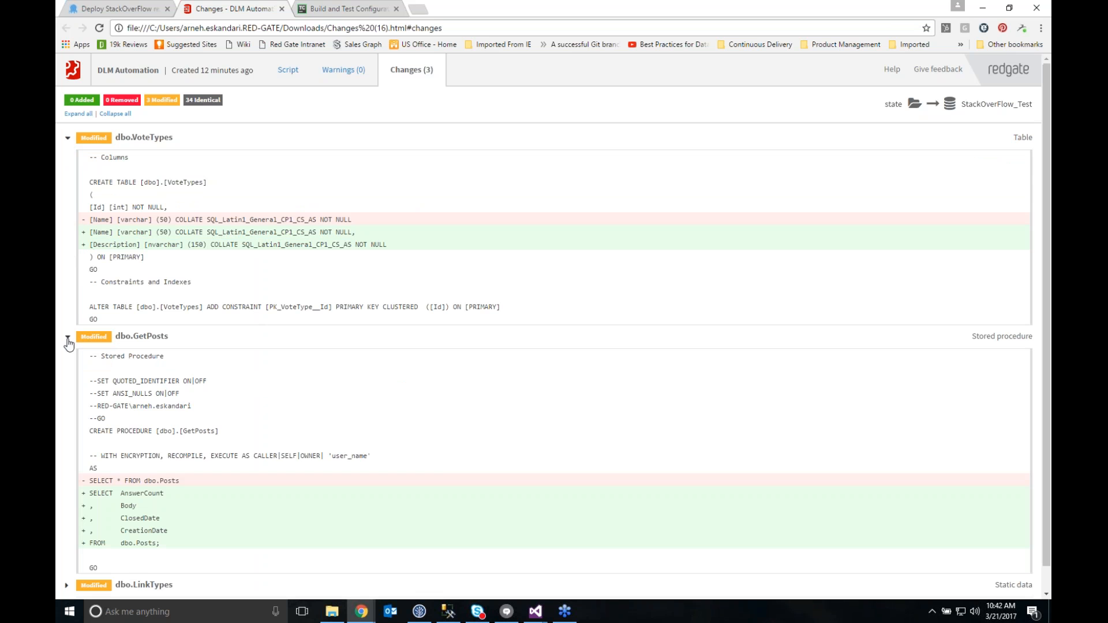
scroll(139, 393, down, 1)
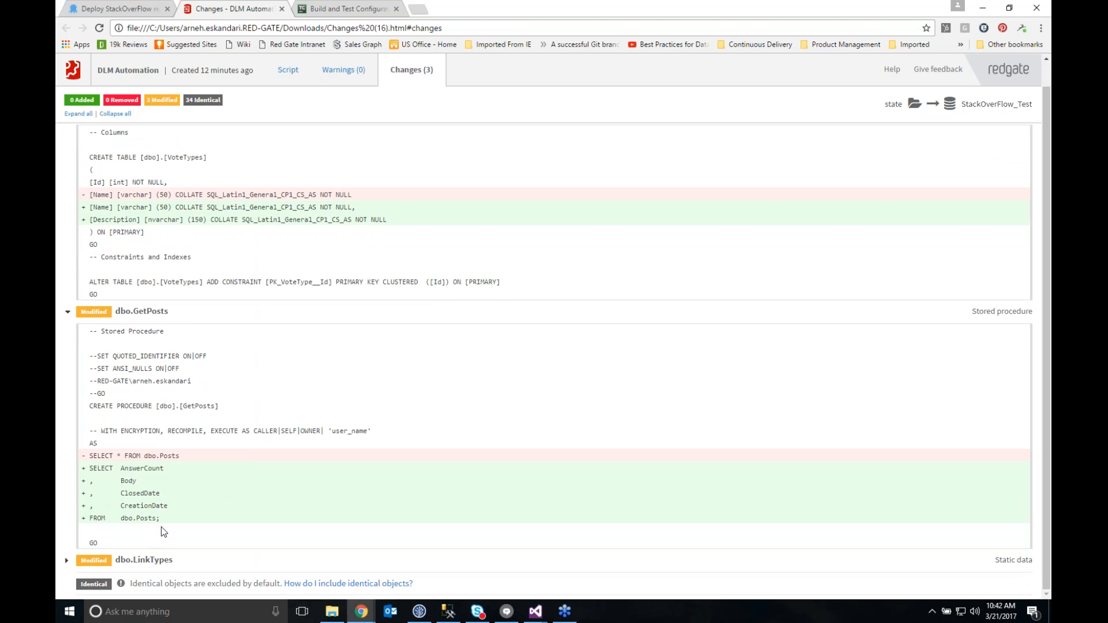
click(67, 561)
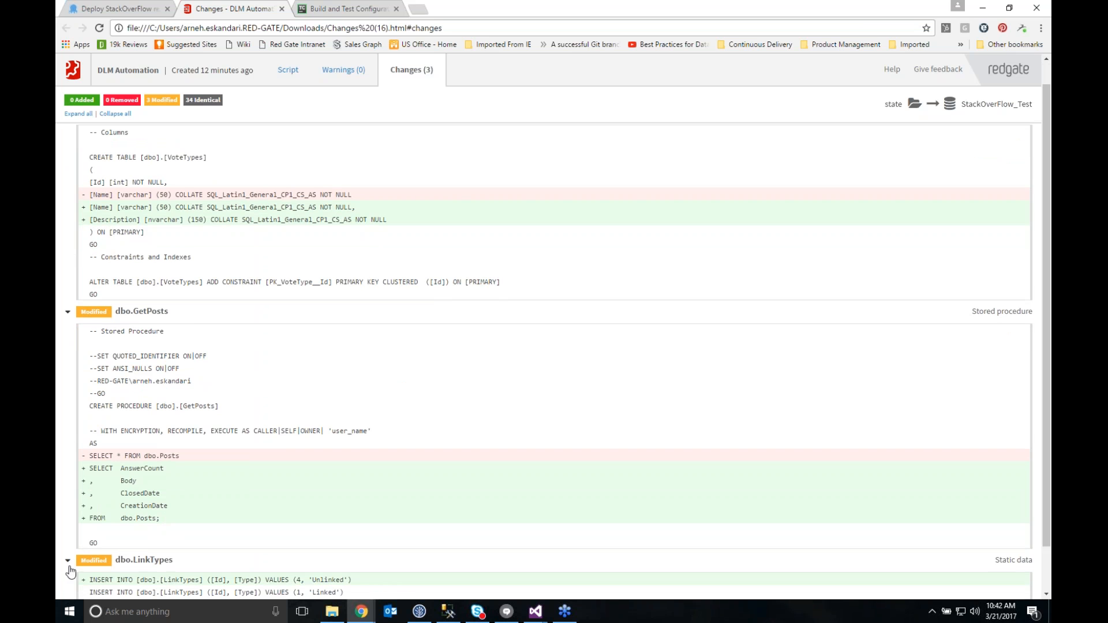
scroll(97, 544, down, 1)
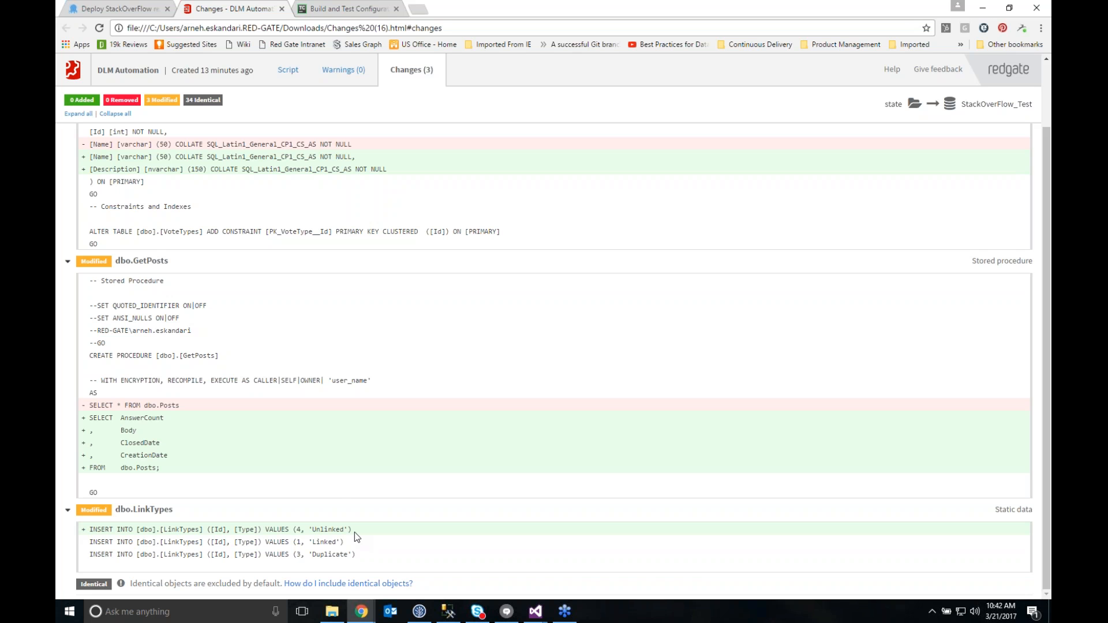
Check the report's warnings and examine the deployment script's check for the RedGateLocal.DeploymentMetadata table
click(347, 73)
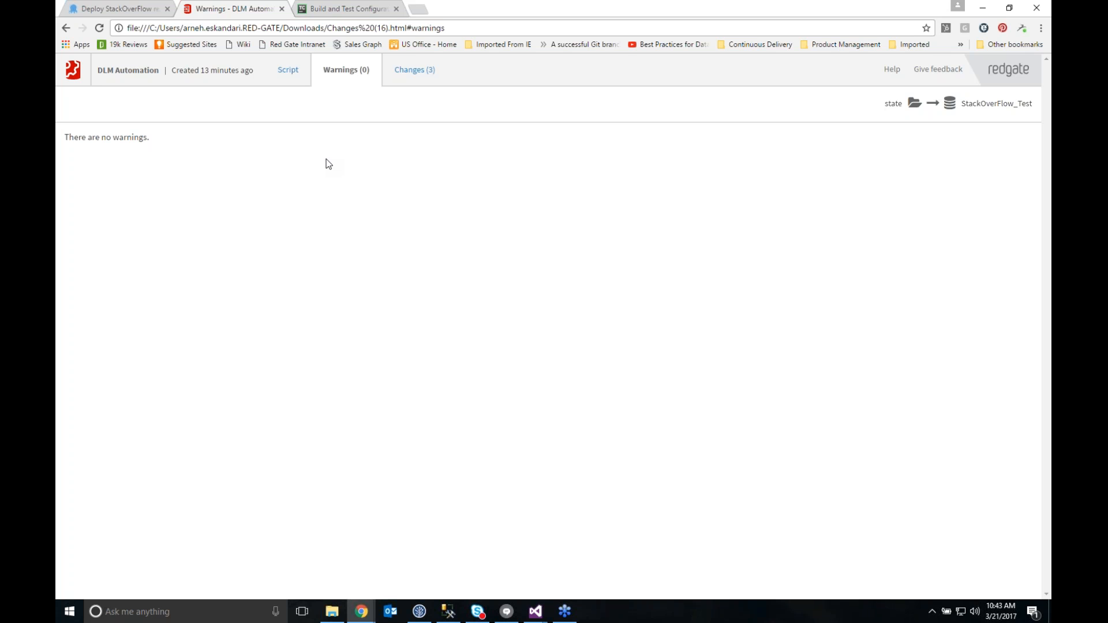
click(292, 70)
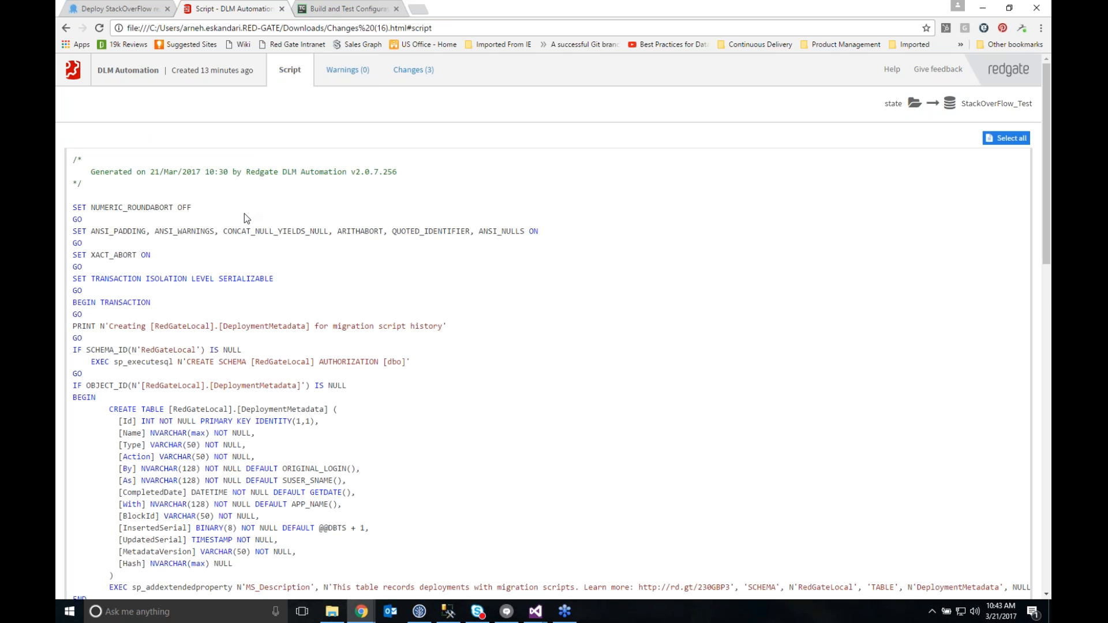
scroll(244, 299, down, 2)
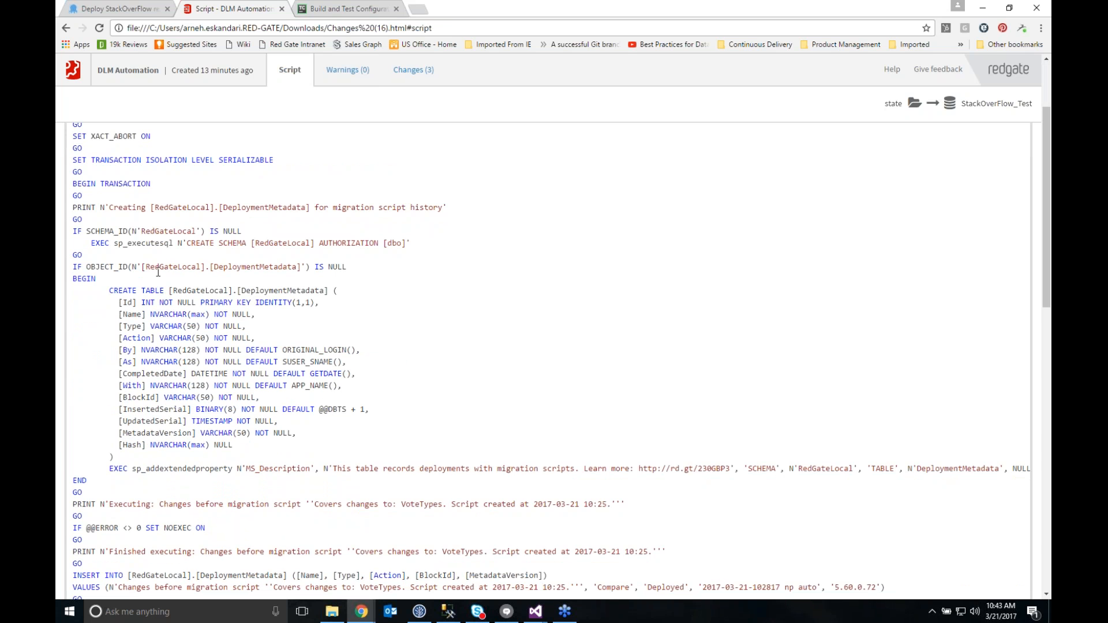
drag(218, 268, 310, 269)
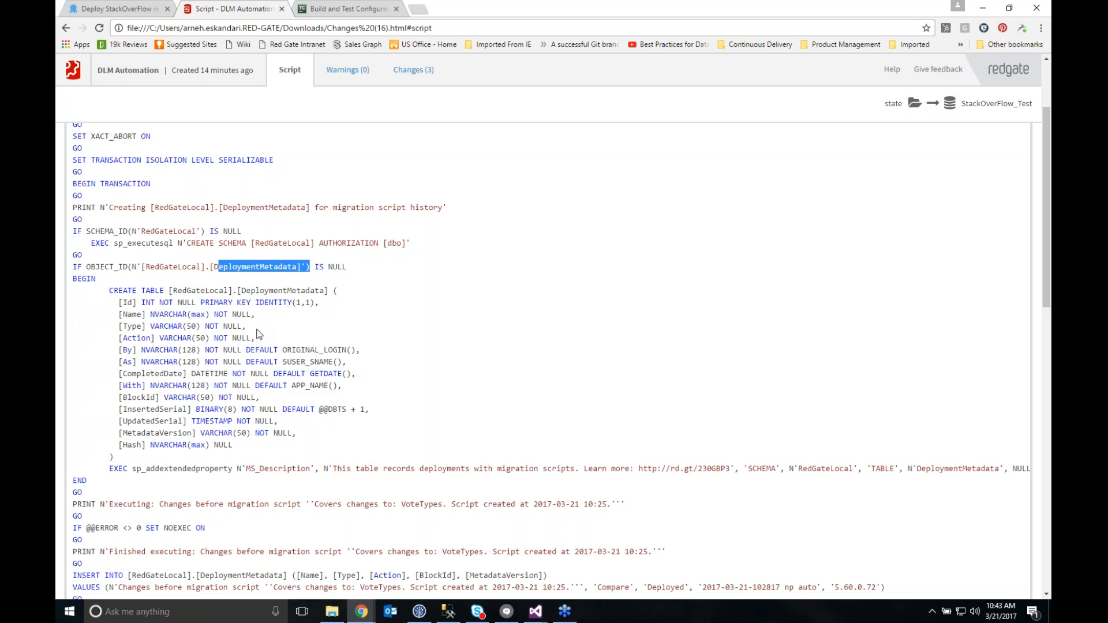
Examine the VoteTypes migration section of the deployment script, highlighting the statements that add the Description column and start the update
scroll(159, 352, down, 2)
scroll(154, 362, down, 1)
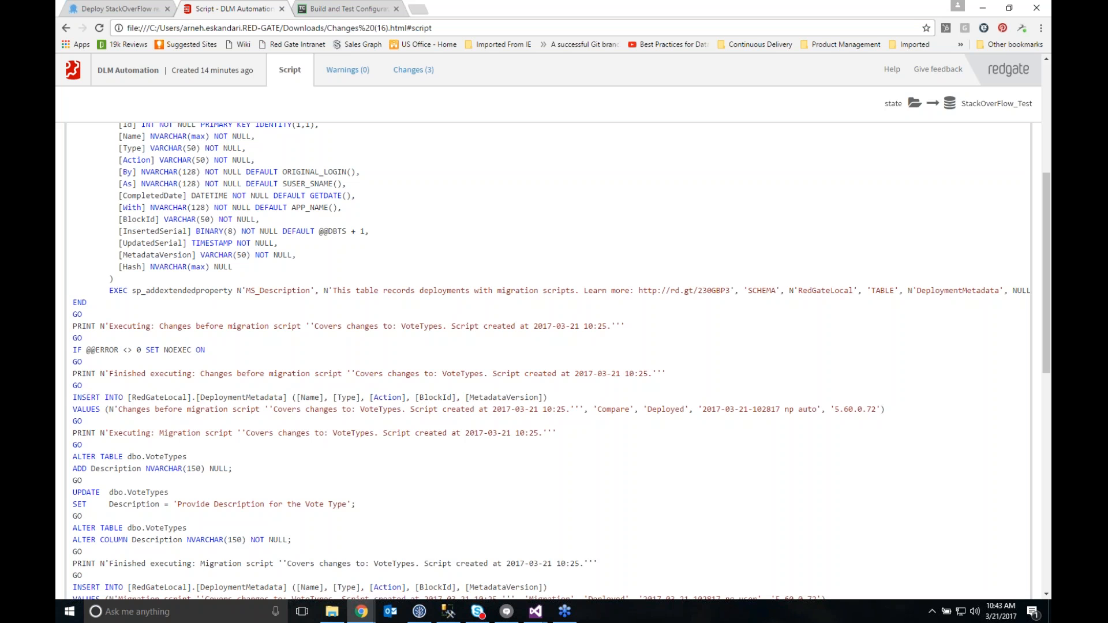
scroll(191, 363, down, 2)
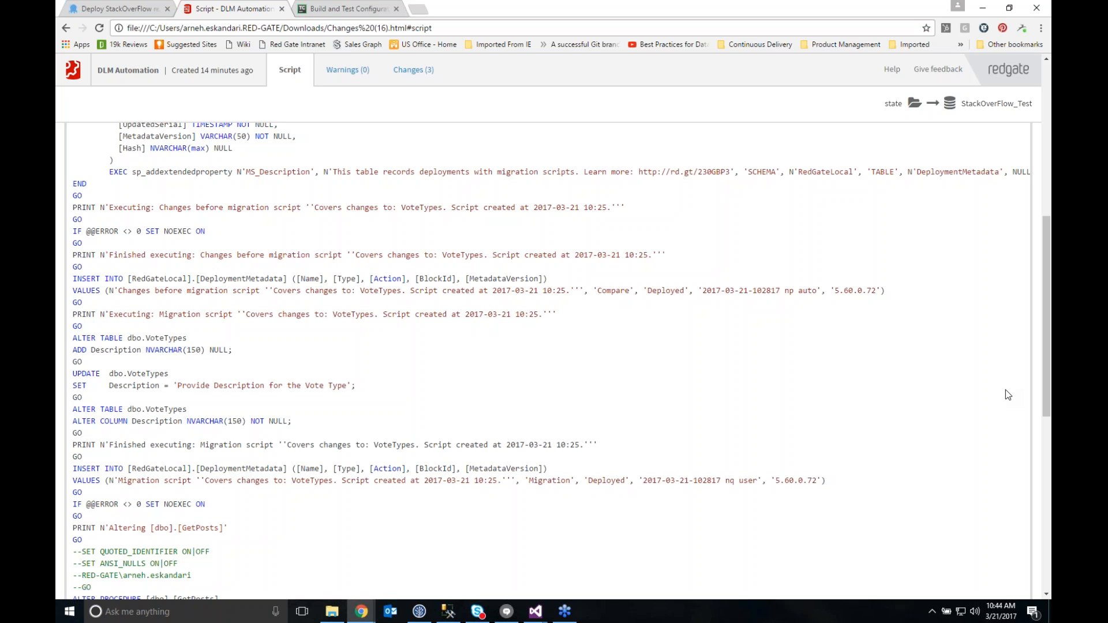
key(super+d)
key(super+d)
drag(73, 338, 195, 368)
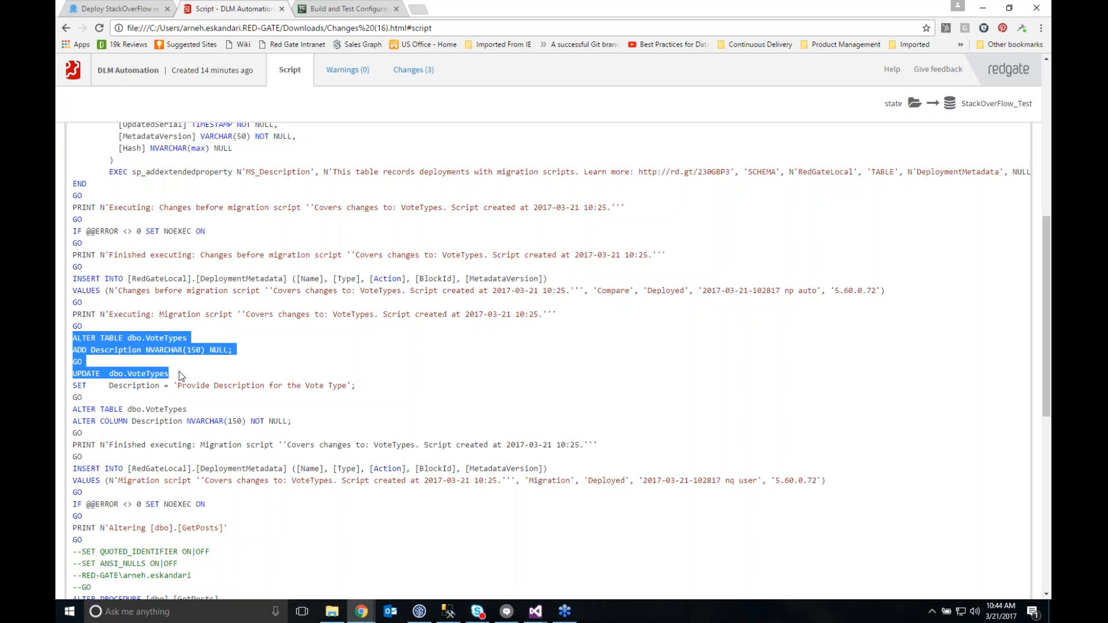
click(183, 372)
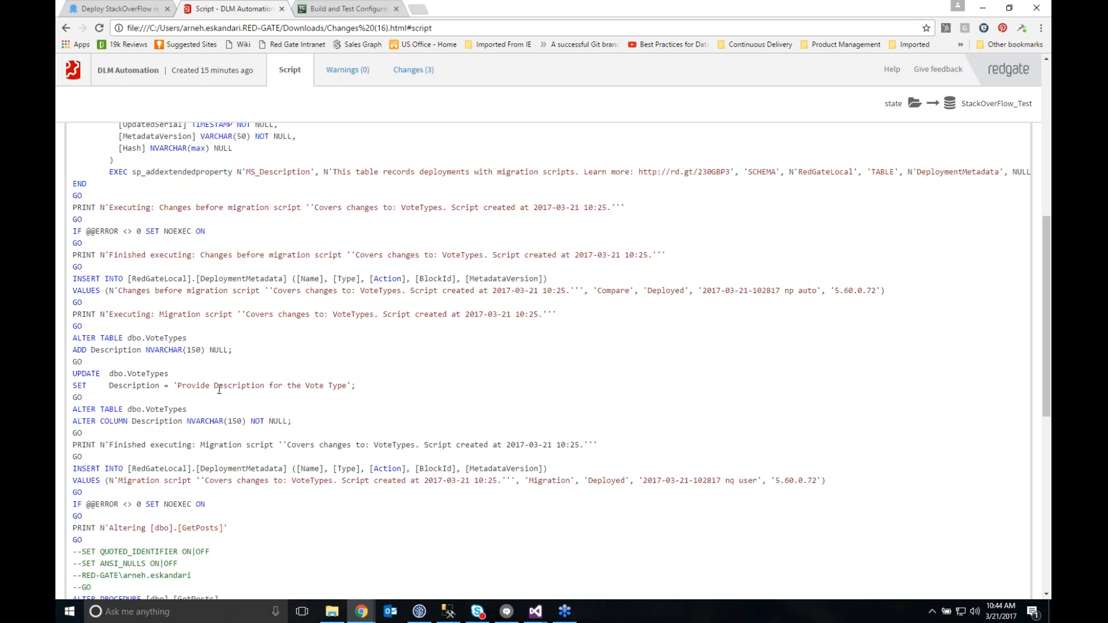
mouse_move(359, 610)
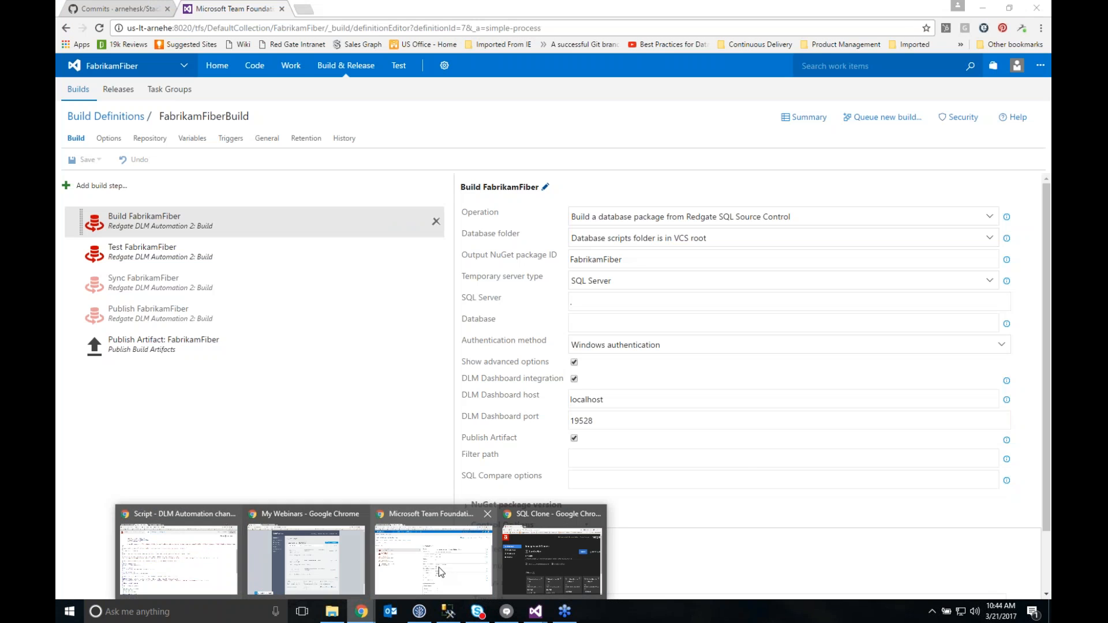
click(439, 567)
click(120, 9)
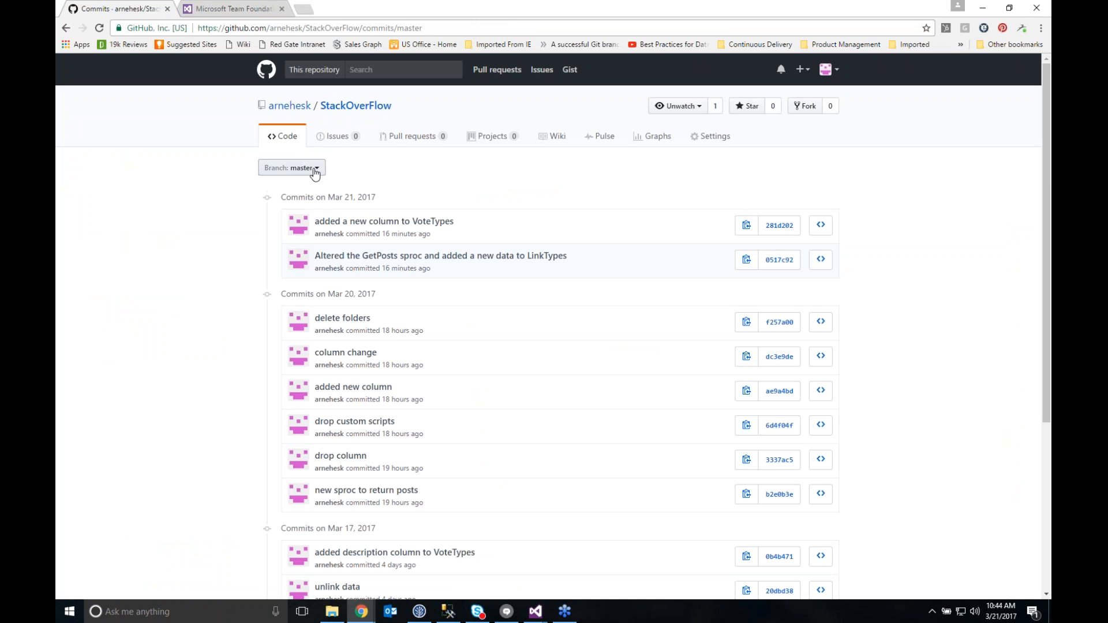
click(282, 136)
click(292, 291)
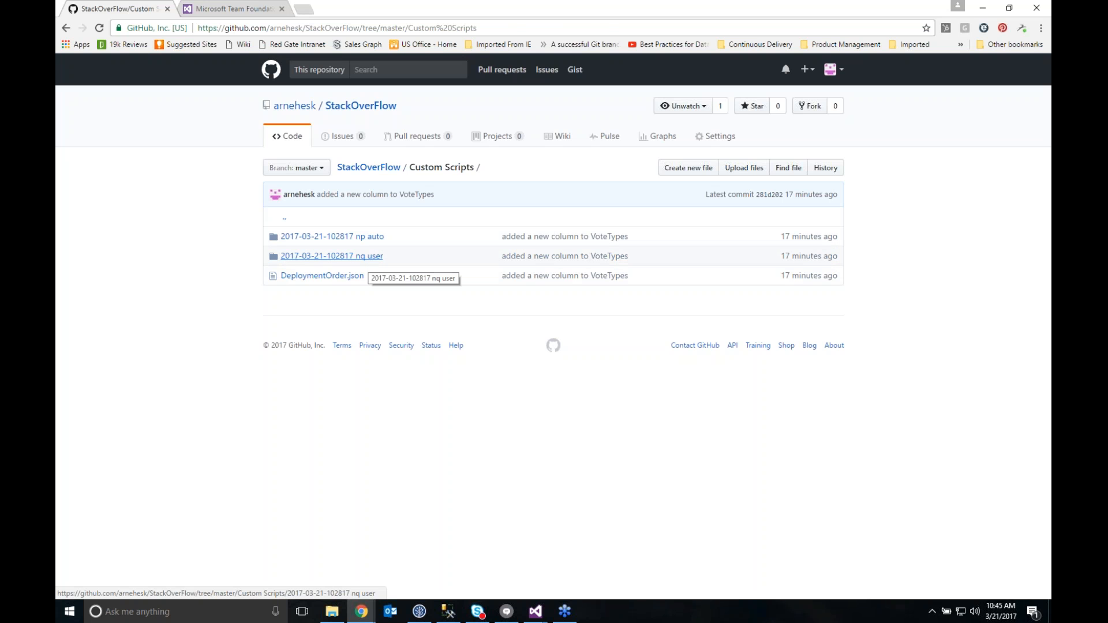
click(367, 237)
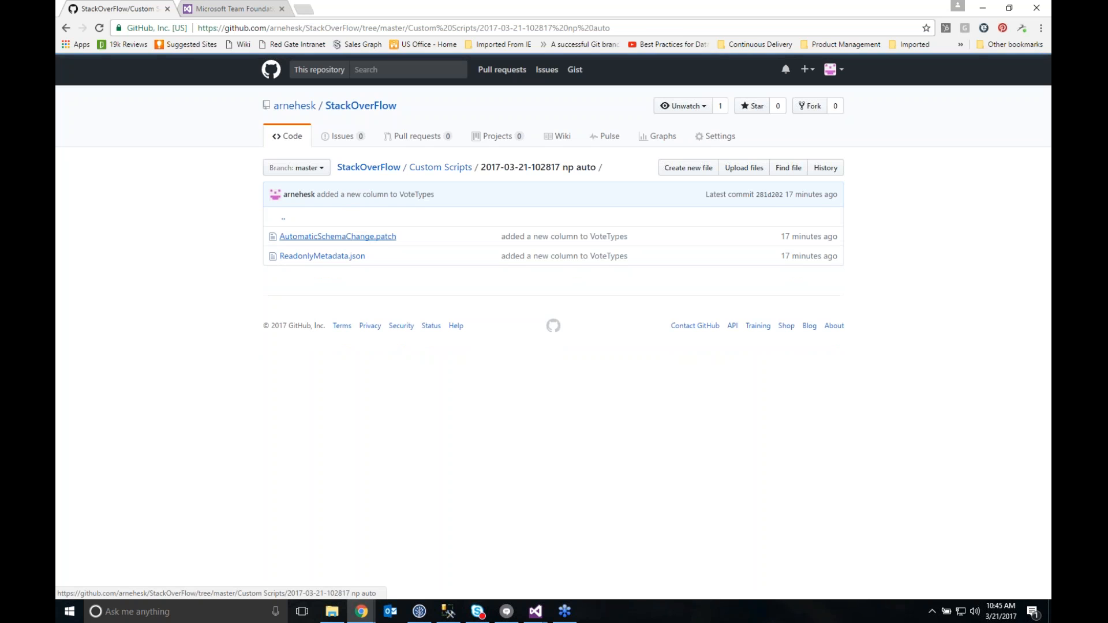
click(382, 238)
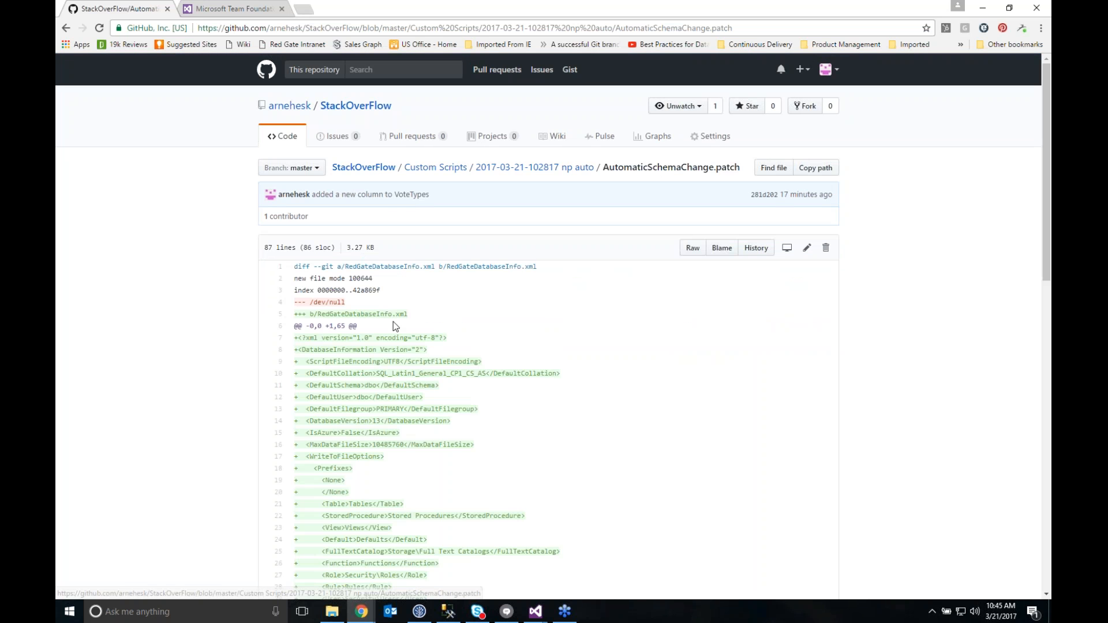
Examine the end of the patch file and highlight the CREATE TABLE and ALTER TABLE statements for dbo.VoteTypes
scroll(405, 351, down, 7)
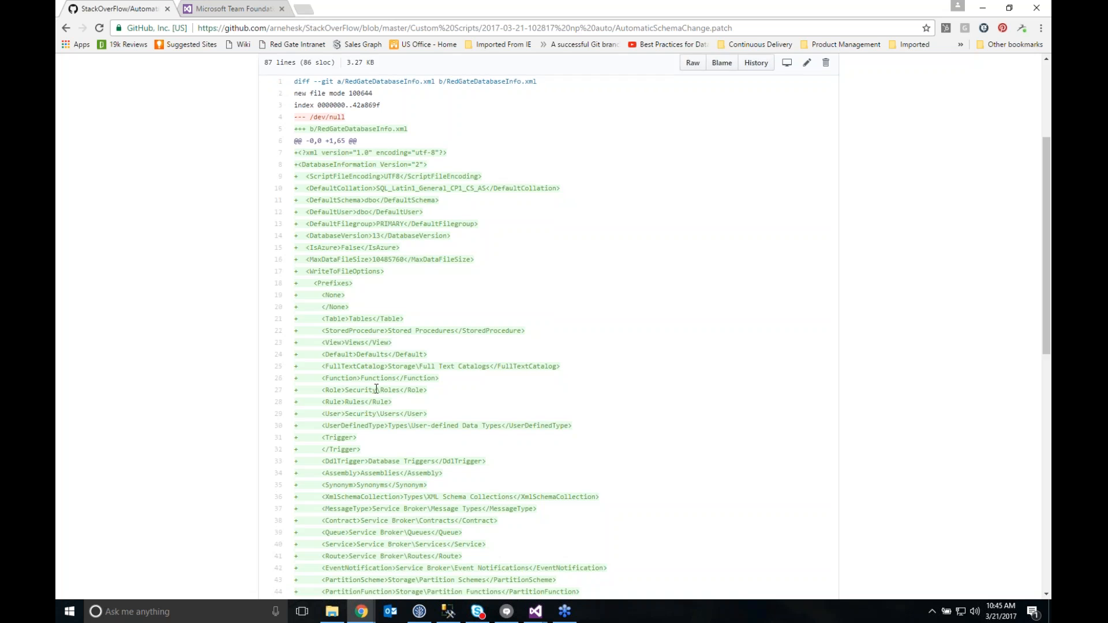
scroll(391, 401, down, 6)
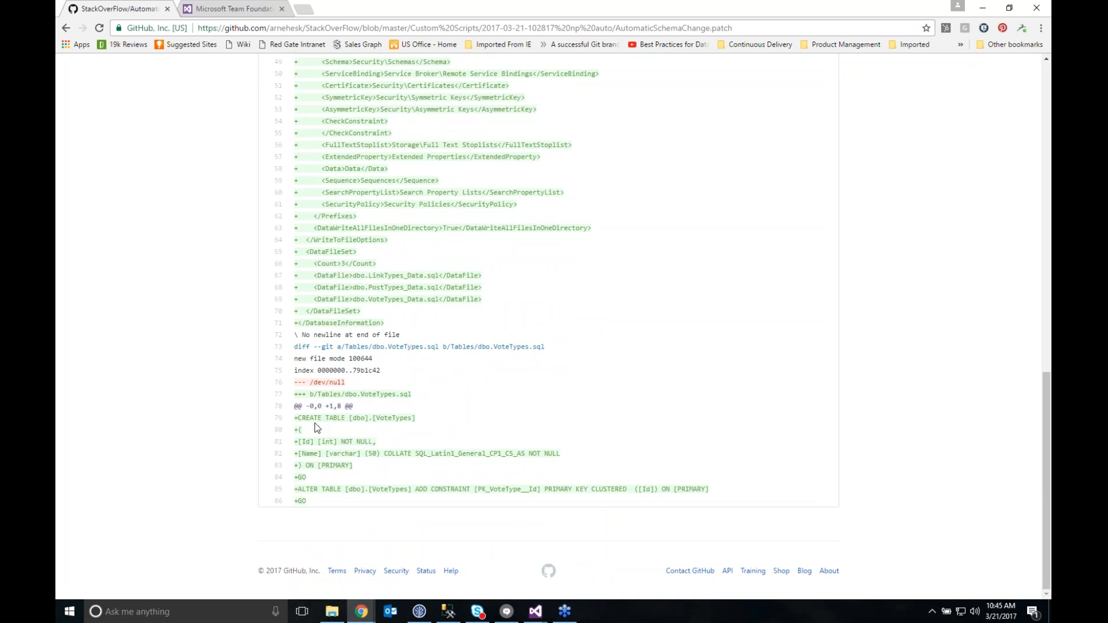
drag(298, 418, 436, 498)
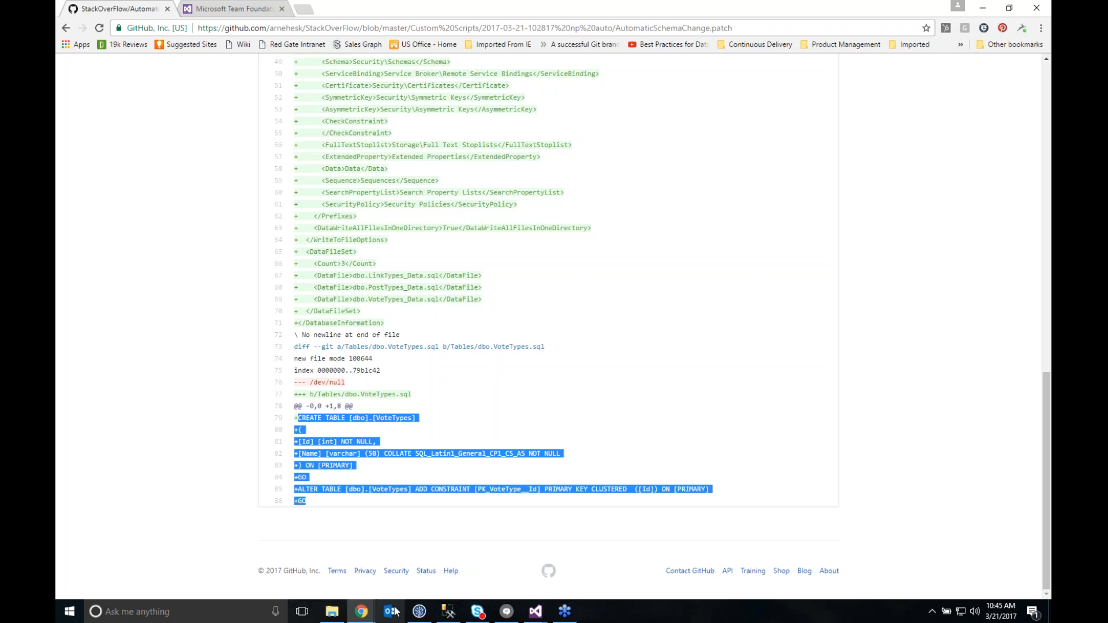
Return to the DLM Automation deployment script and examine its "Changes before migration script" messages and the DeploymentMetadata insert
click(375, 612)
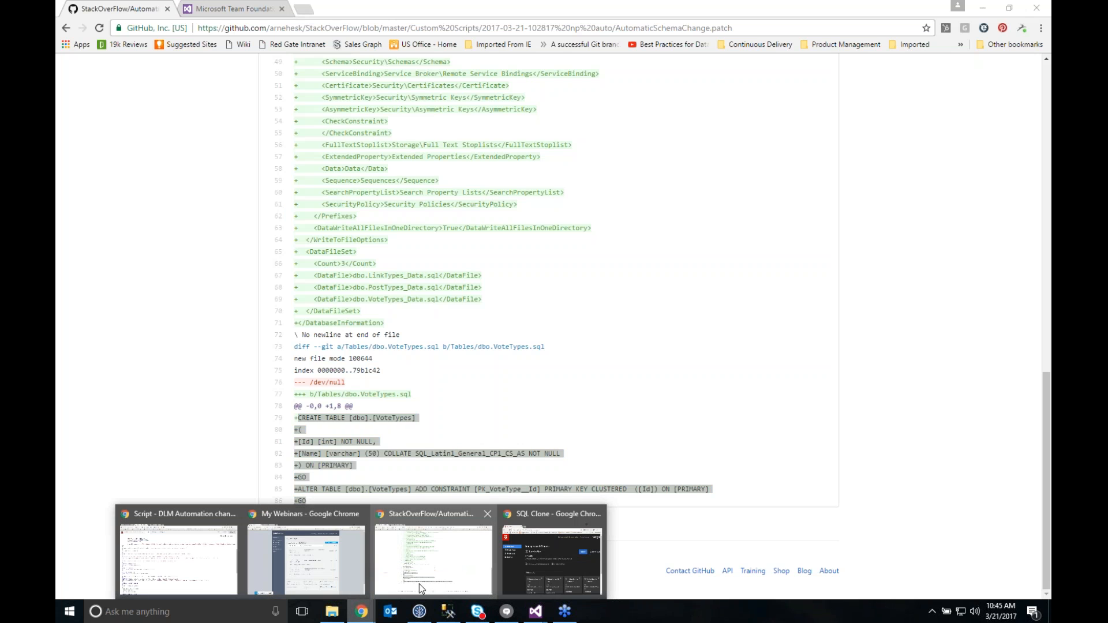
click(207, 560)
scroll(183, 443, down, 1)
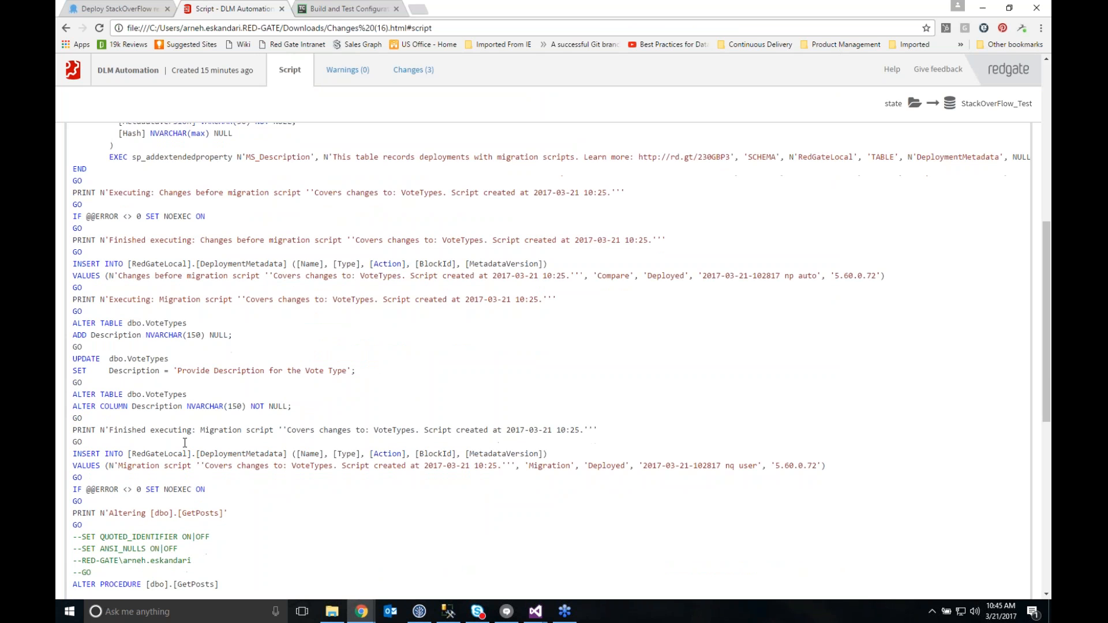
scroll(159, 236, up, 1)
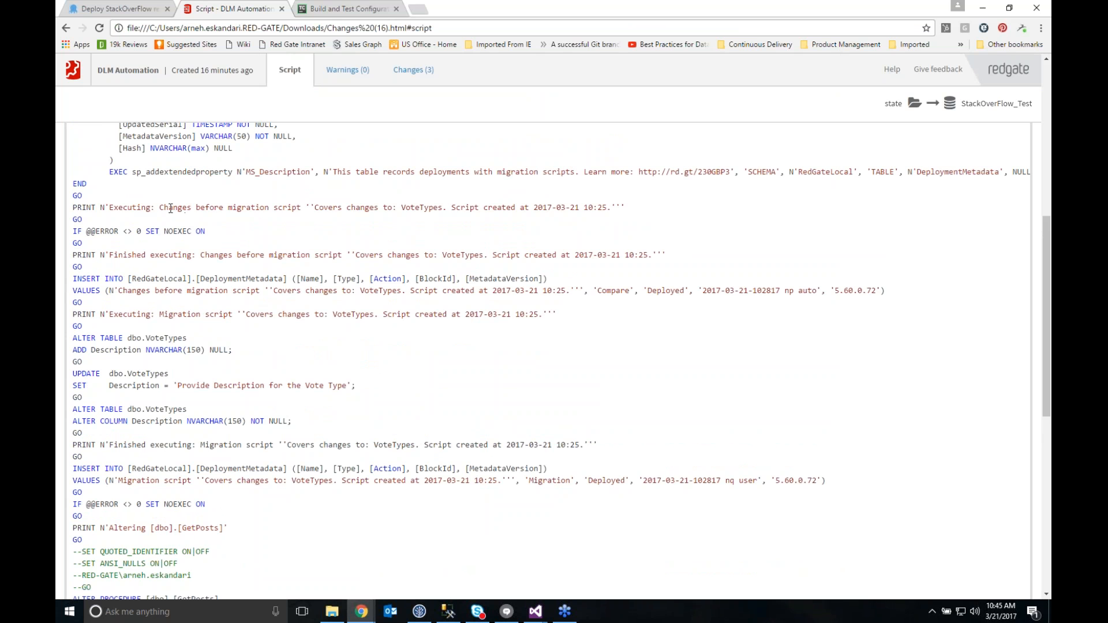
drag(170, 209, 299, 204)
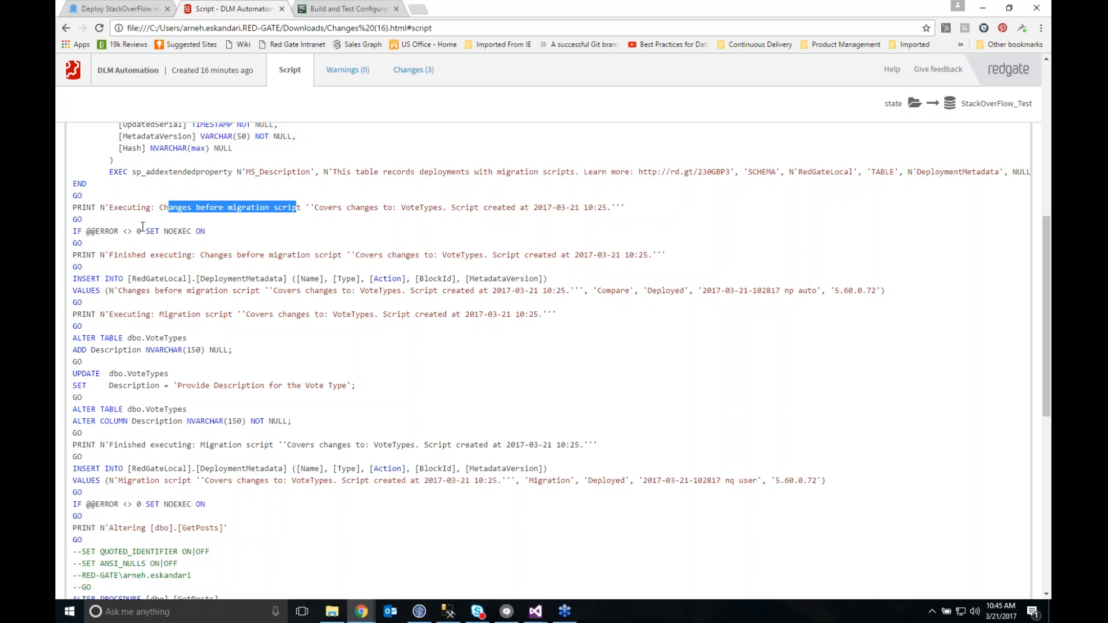
drag(169, 255, 237, 255)
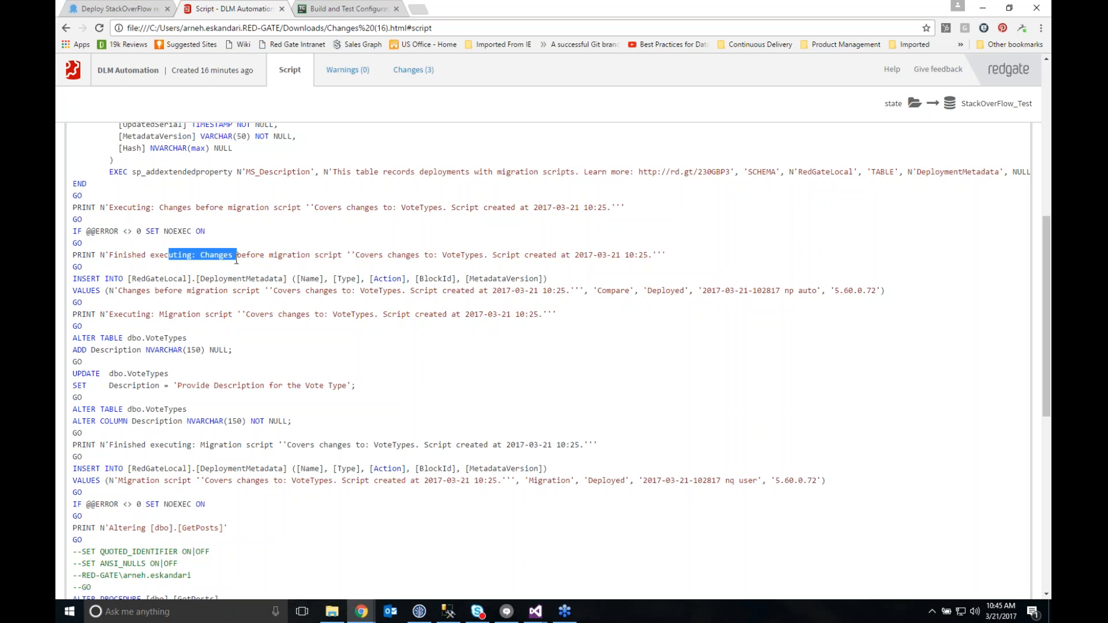
scroll(173, 257, down, 1)
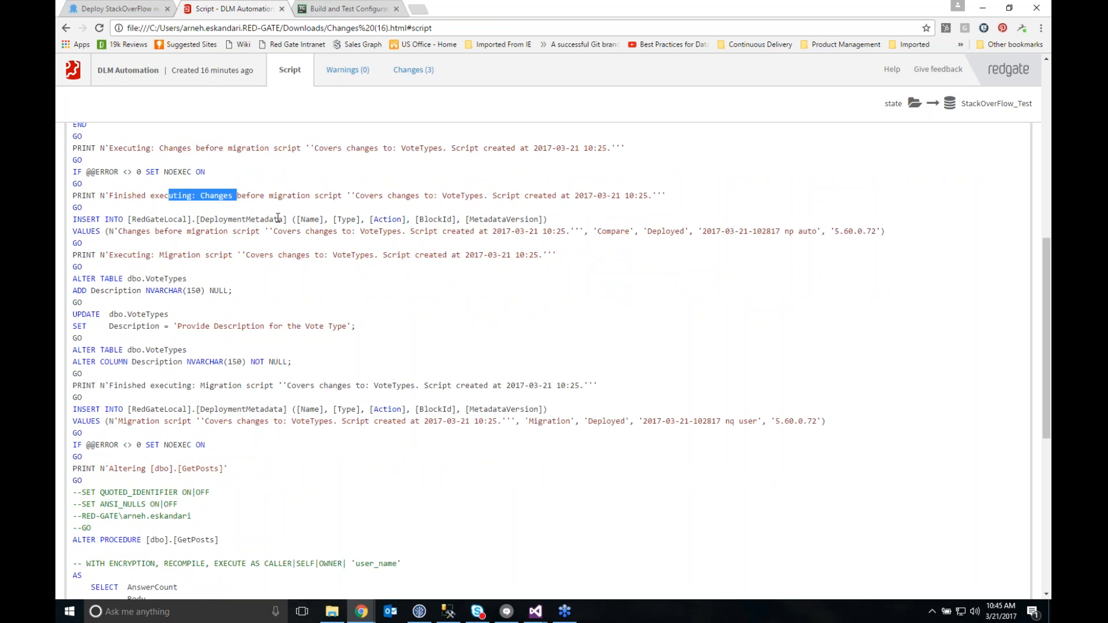
drag(246, 222, 306, 220)
scroll(281, 257, down, 1)
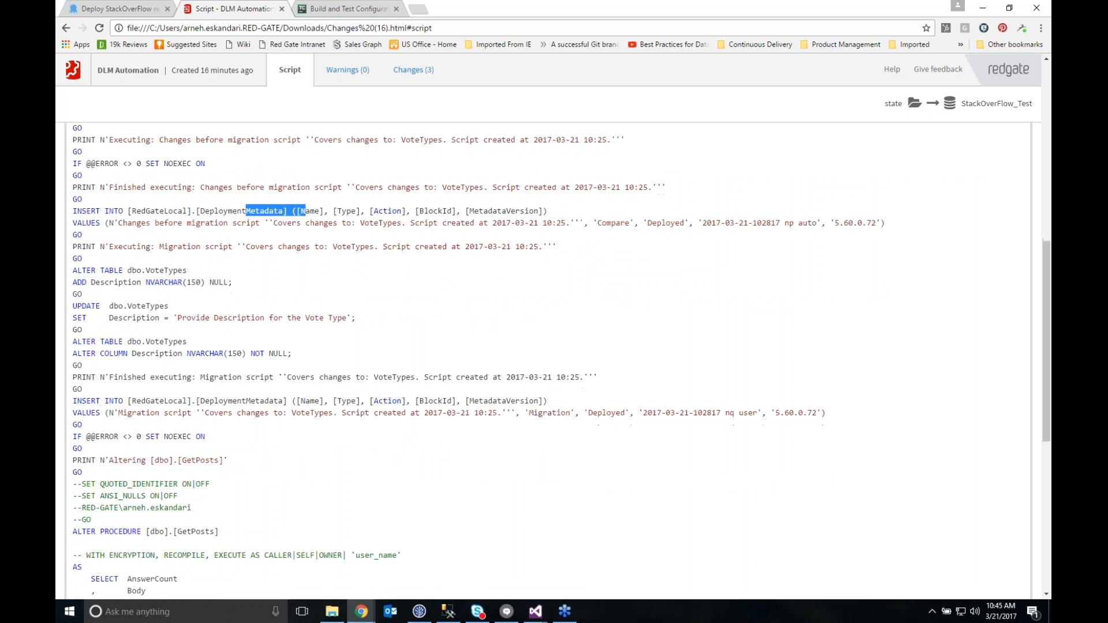
Examine the DeploymentMetadata insert that records the VoteTypes migration script, highlighting its values and the Deployed status with the block ID
drag(79, 221, 497, 296)
scroll(296, 352, down, 1)
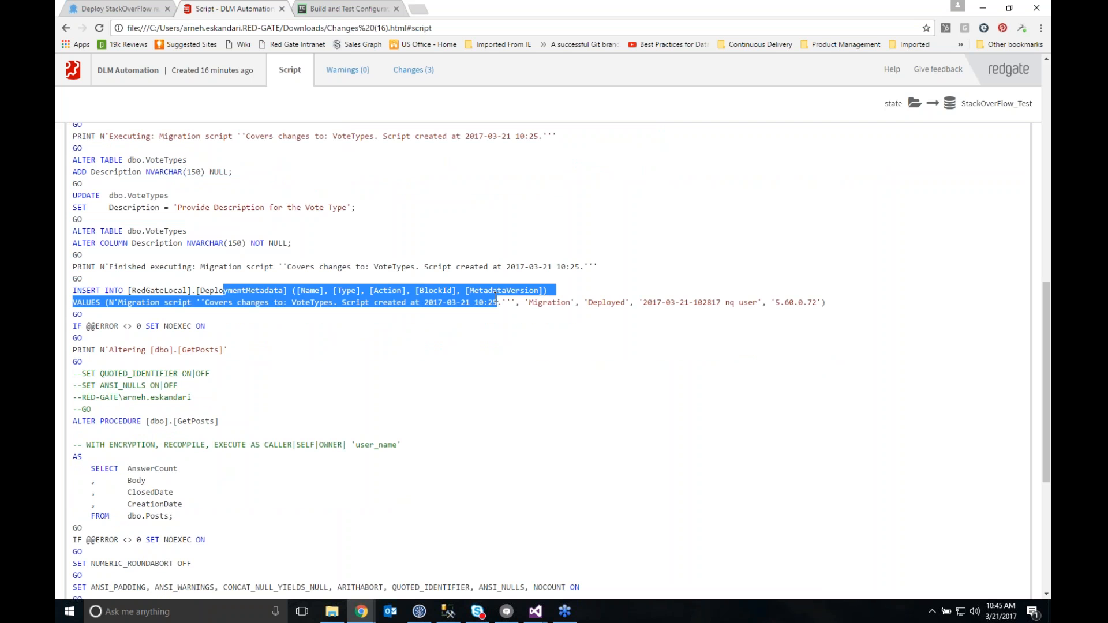
drag(589, 302, 656, 302)
Examine the rest of the deployment script, highlighting the ALTER PROCEDURE statement for dbo.GetPosts and the row insert into dbo.LinkTypes
scroll(490, 317, down, 2)
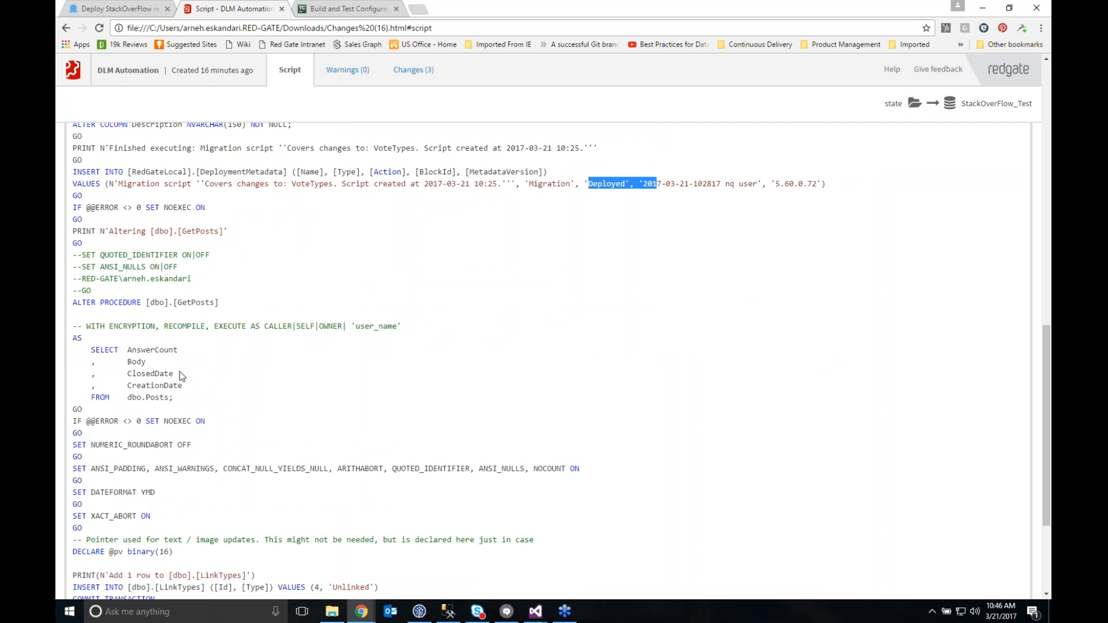
scroll(125, 348, down, 2)
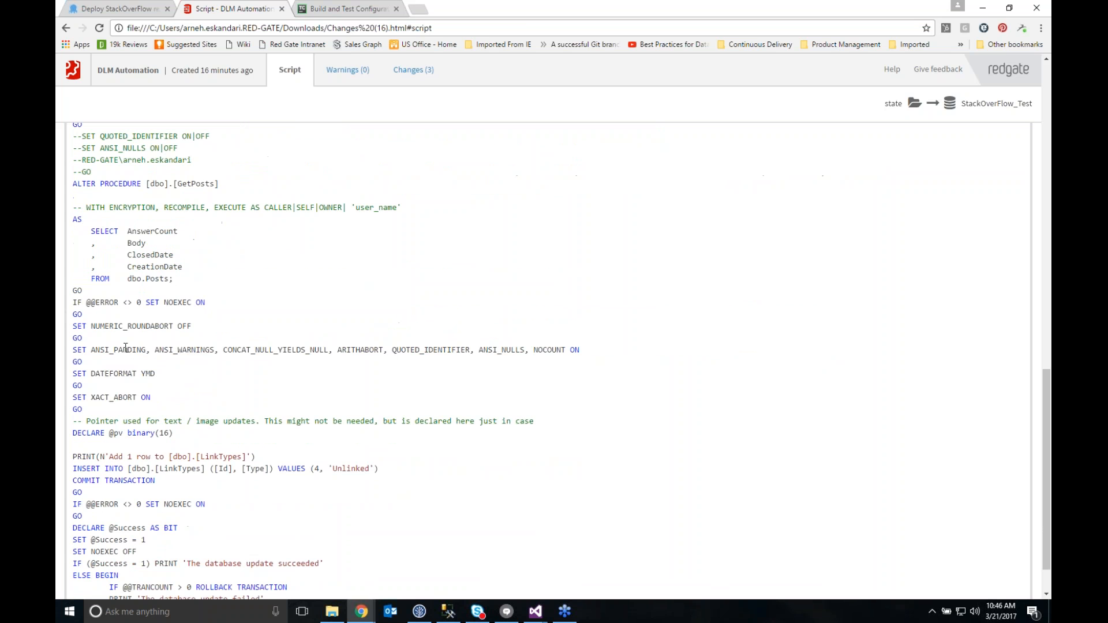
drag(86, 183, 201, 282)
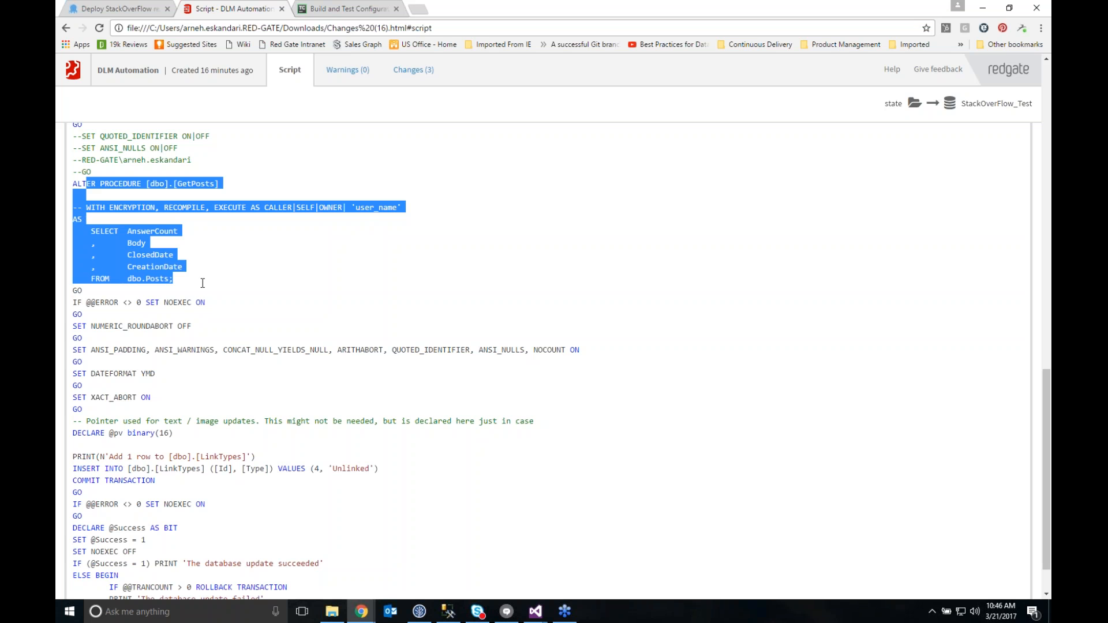
scroll(203, 283, down, 1)
drag(81, 416, 318, 417)
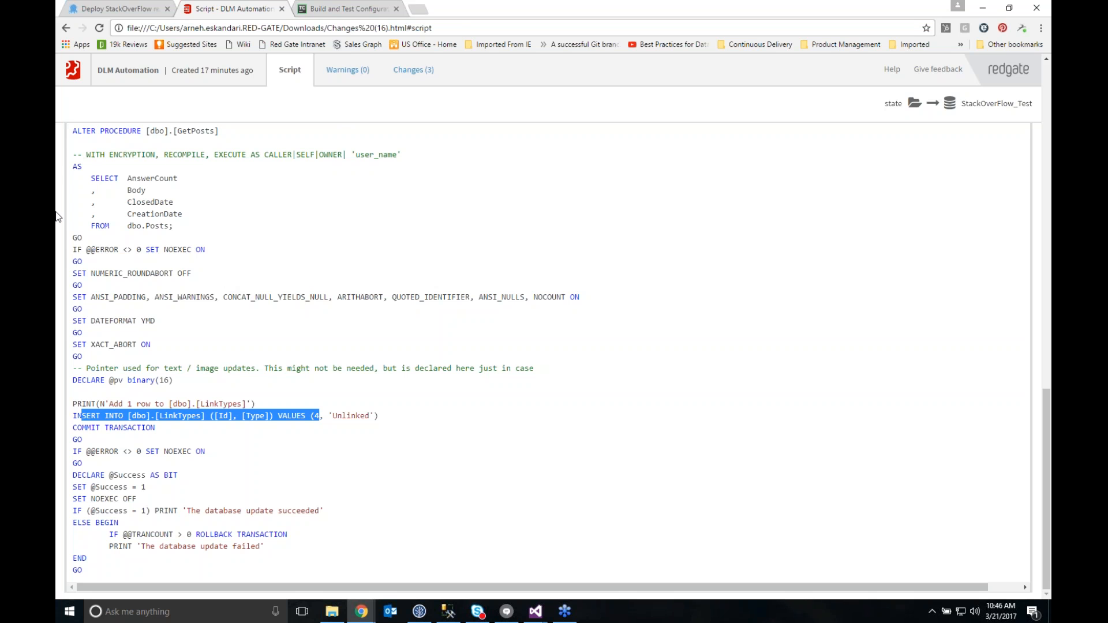
Return to the Octopus Deploy page for StackOverFlow release 1.1.15, promote the release to Staging and start the deployment
click(144, 10)
click(940, 117)
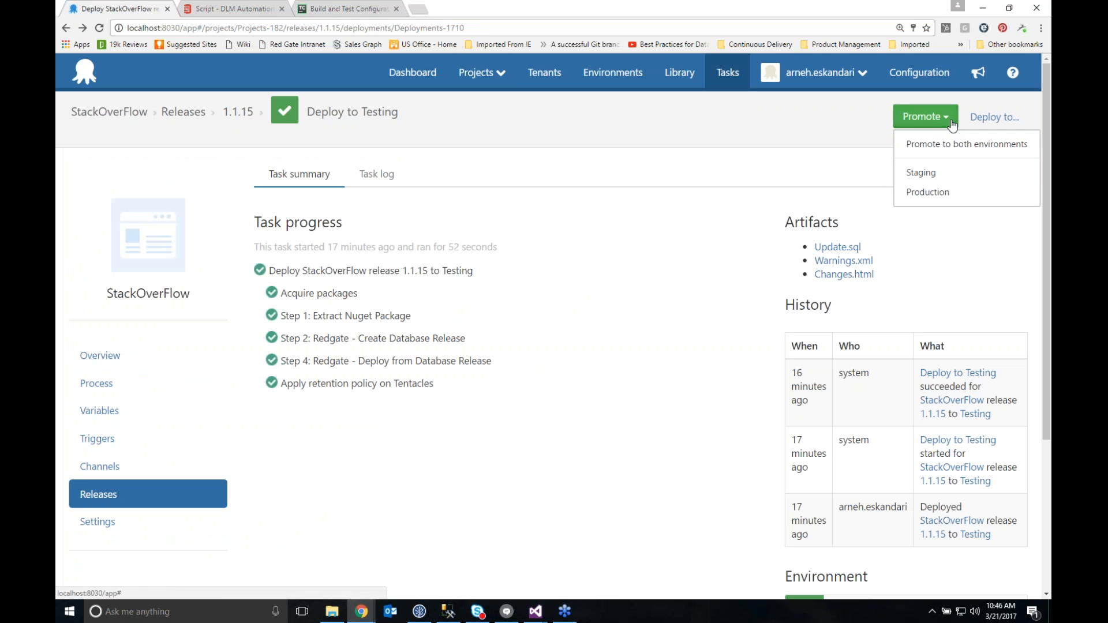
click(939, 175)
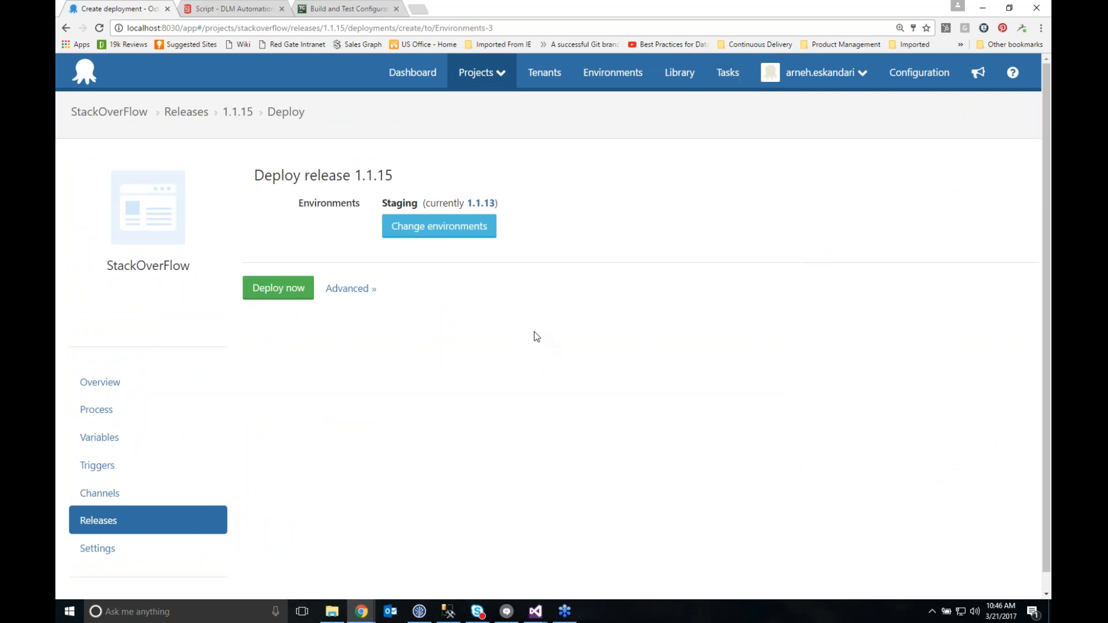
click(280, 289)
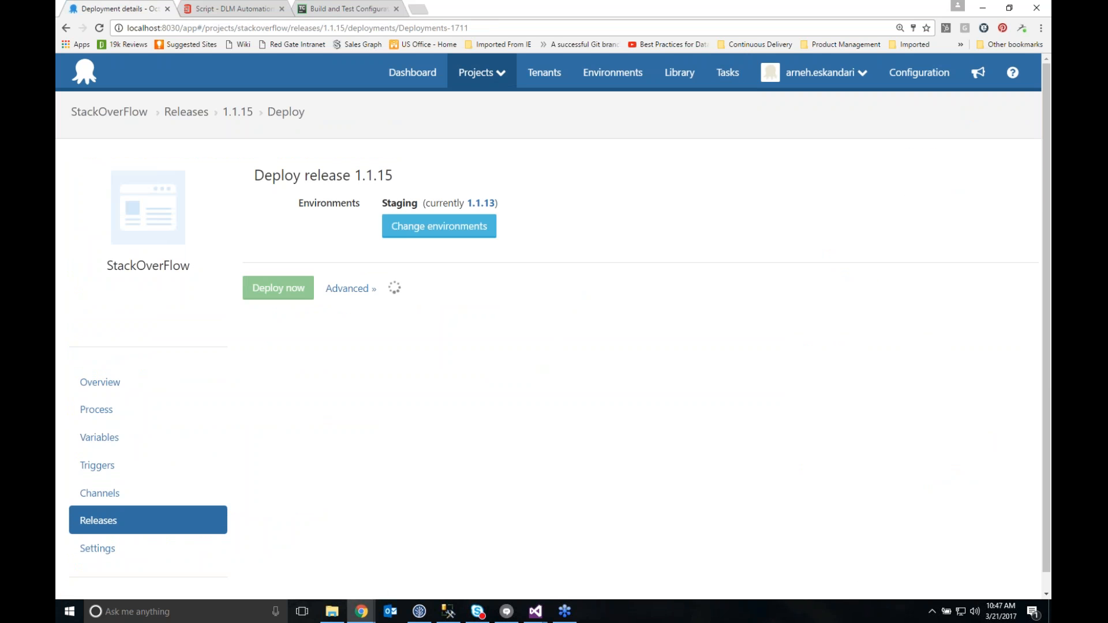
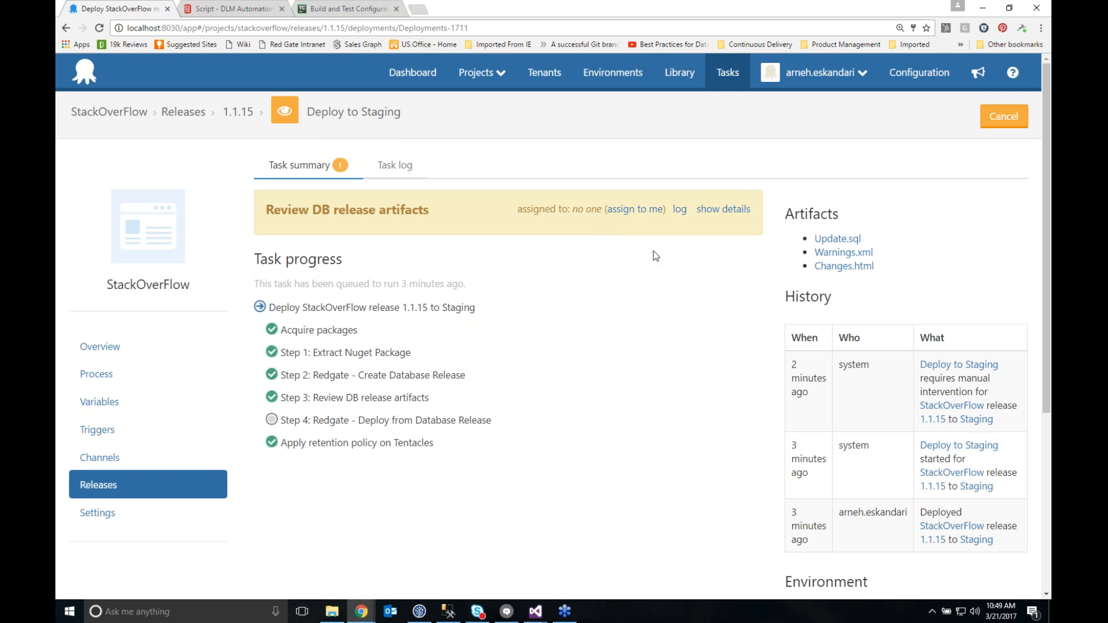
Take responsibility for the "Review DB release artifacts" intervention on the Staging deployment and open its Changes.html artifact
click(654, 215)
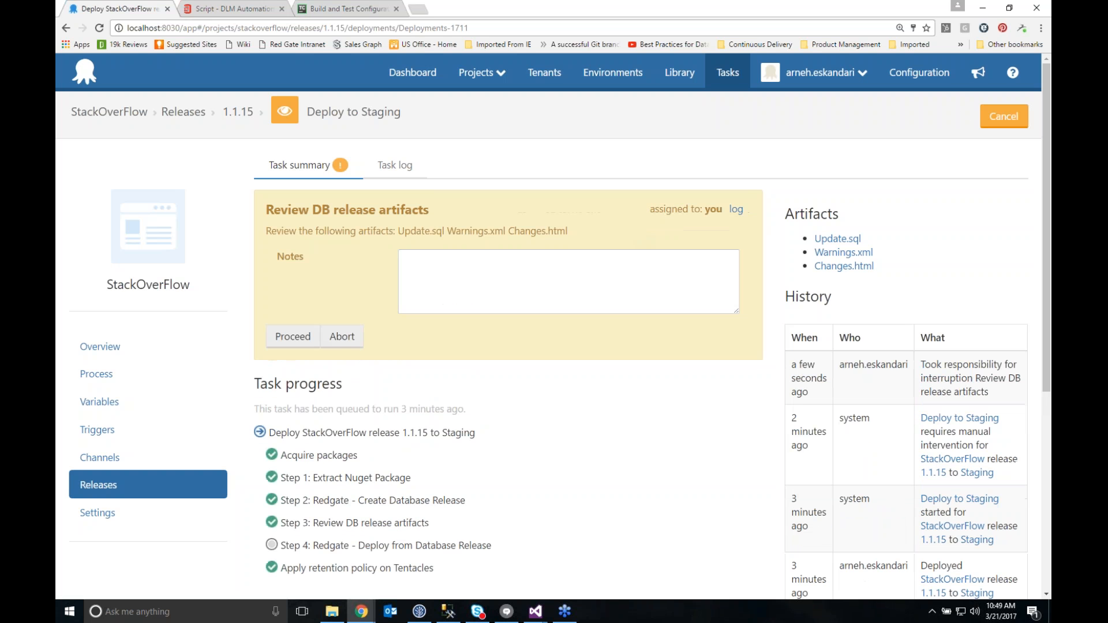
click(844, 267)
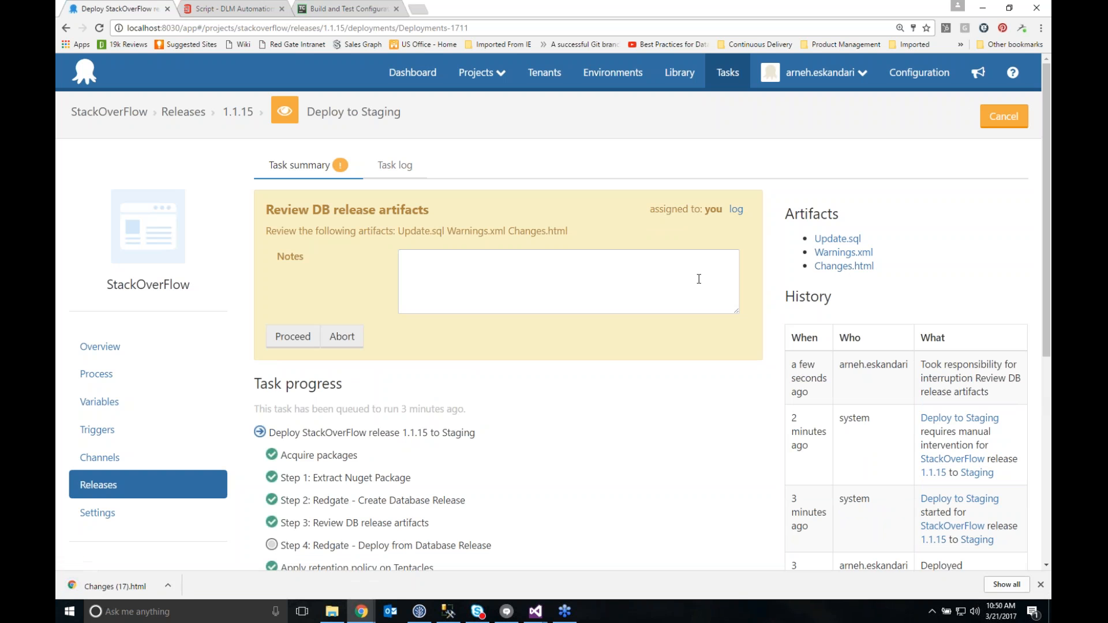
click(114, 589)
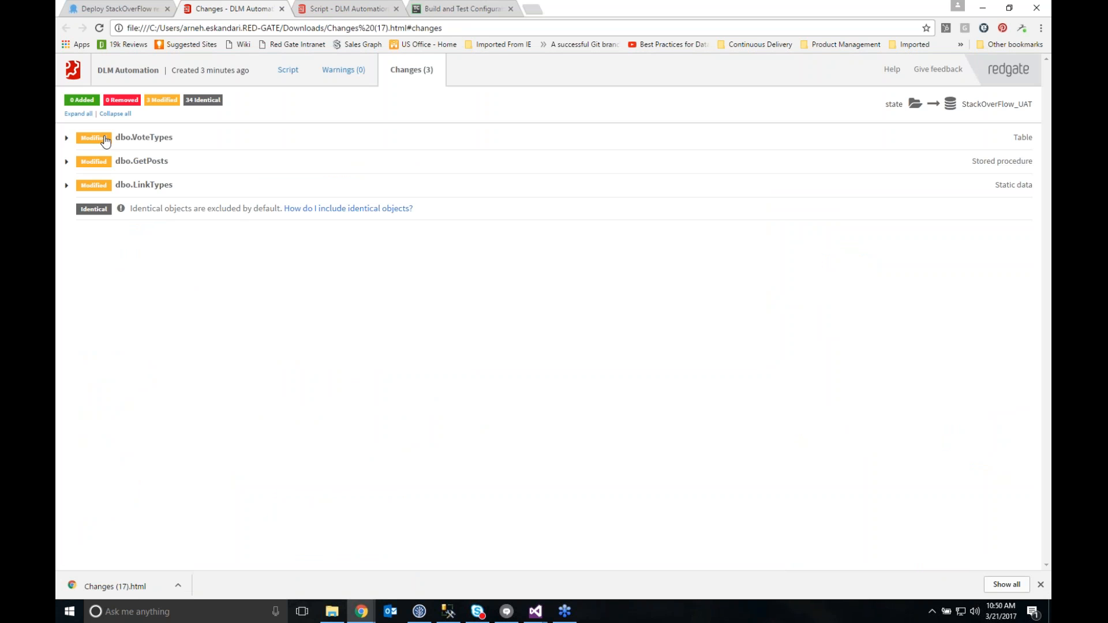
Expand and examine the modified objects dbo.VoteTypes, dbo.GetPosts and dbo.LinkTypes in the changes report for StackOverFlow_UAT
click(68, 139)
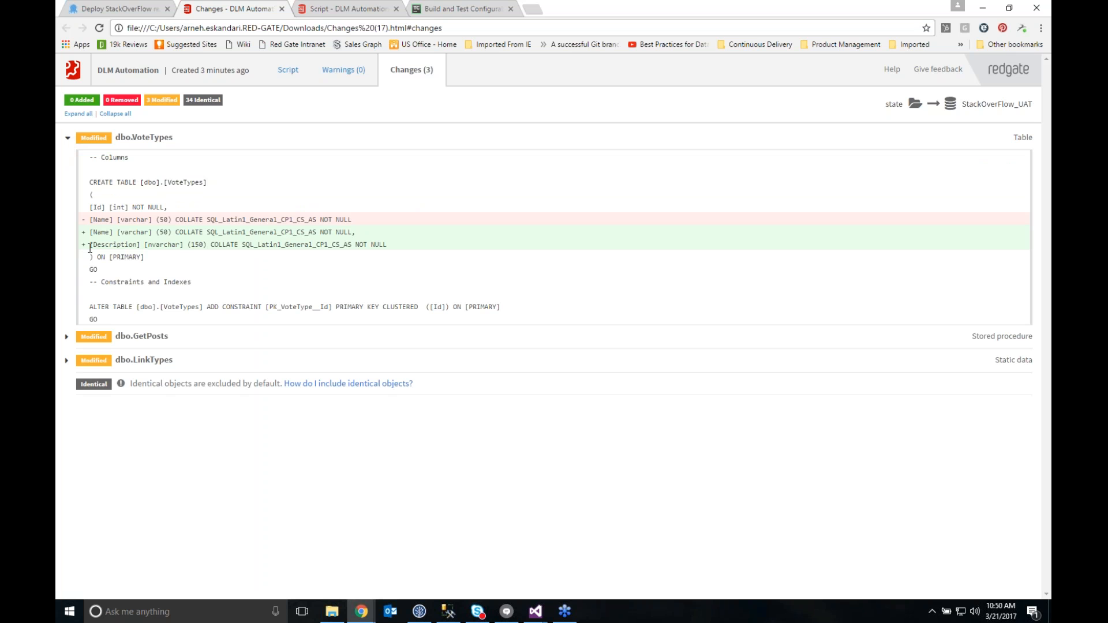
click(67, 337)
scroll(96, 379, down, 1)
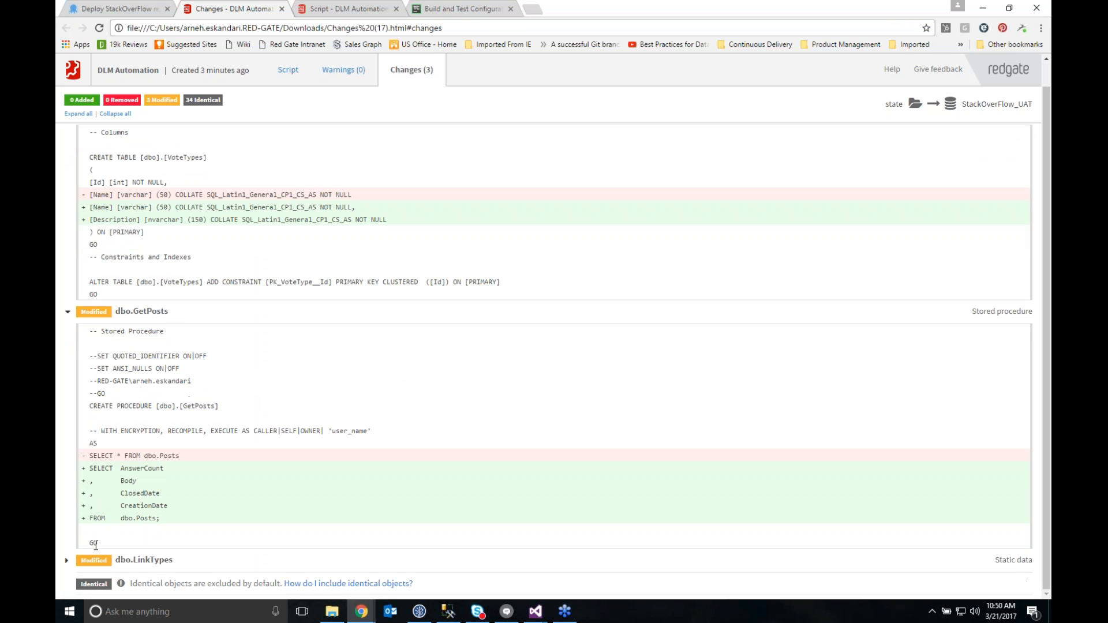
click(67, 560)
scroll(85, 560, down, 2)
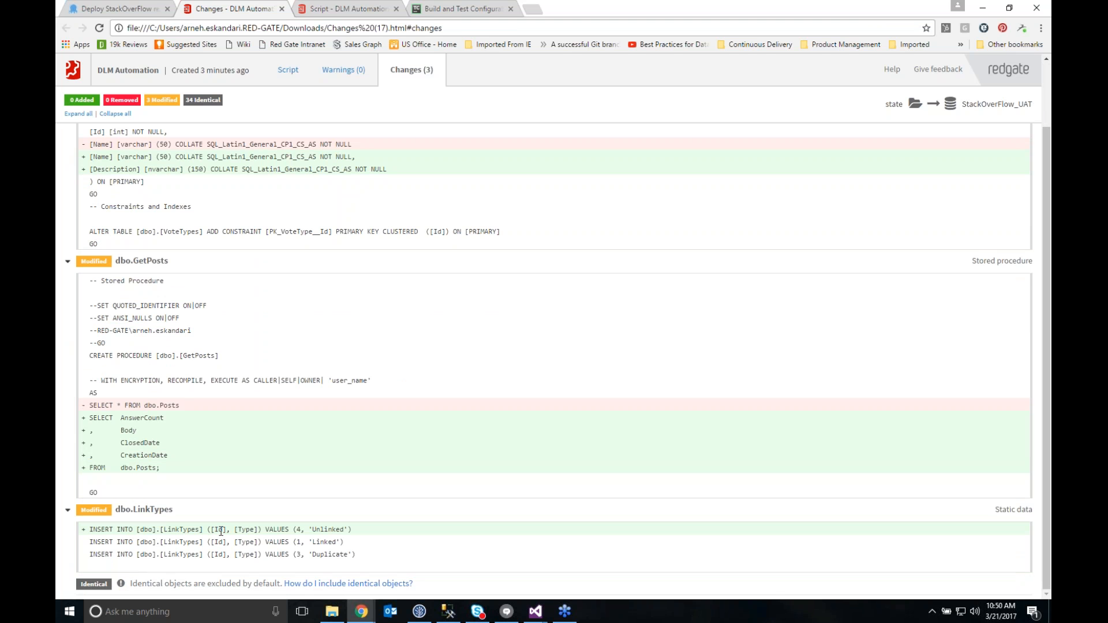
scroll(220, 533, up, 1)
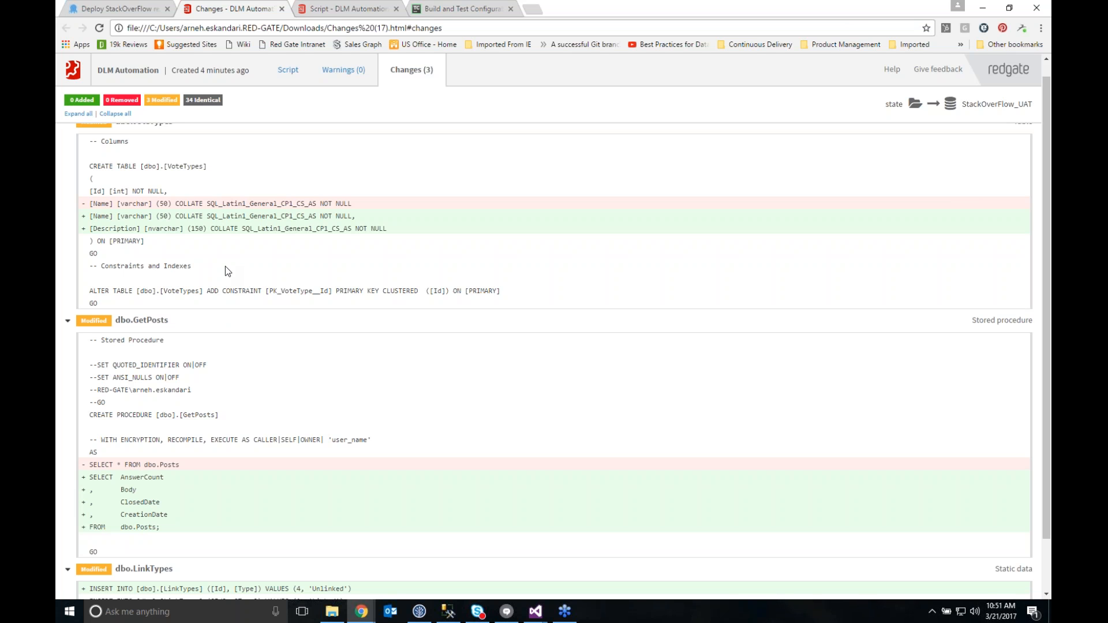
Check the report's warnings, then examine its deployment script up to the VoteTypes migration, highlighting from the Description update to the DeploymentMetadata insert
click(353, 73)
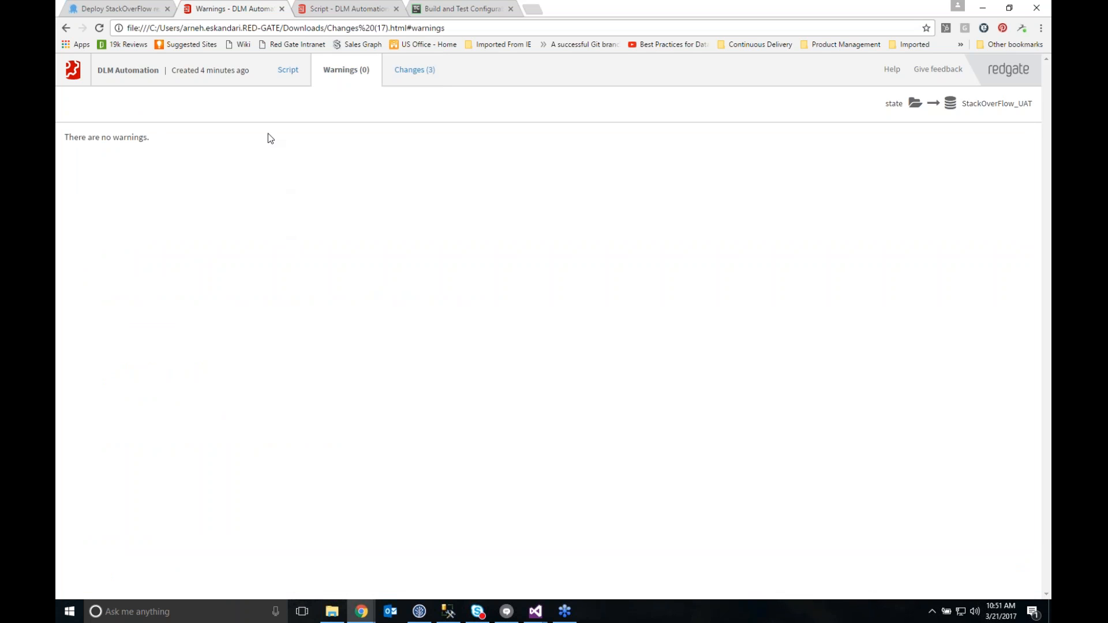
click(288, 71)
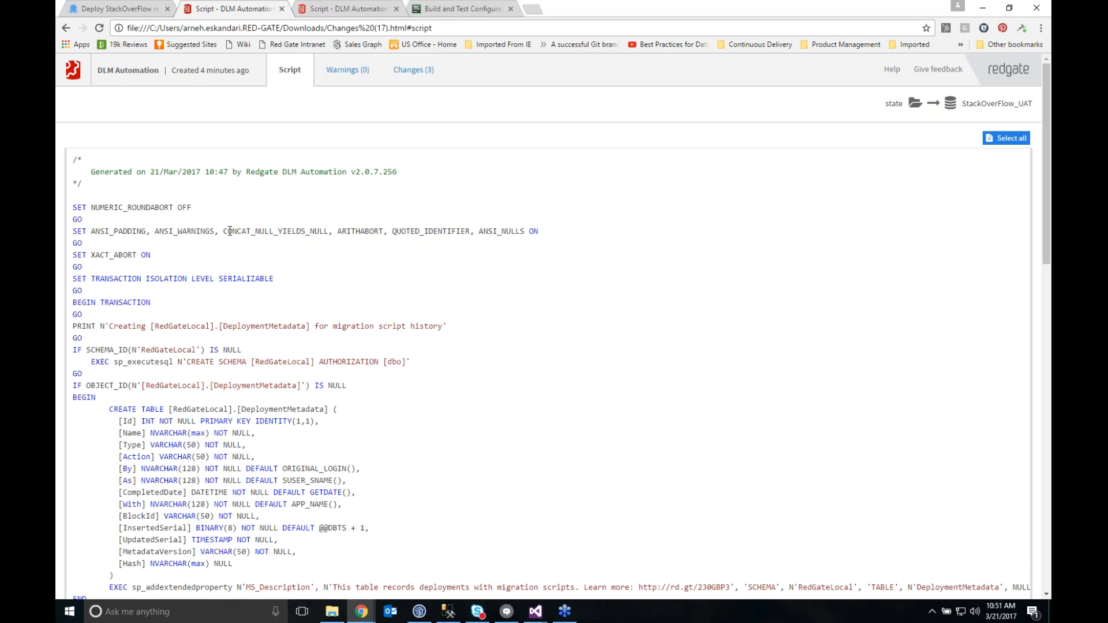
scroll(223, 271, down, 1)
scroll(197, 330, down, 2)
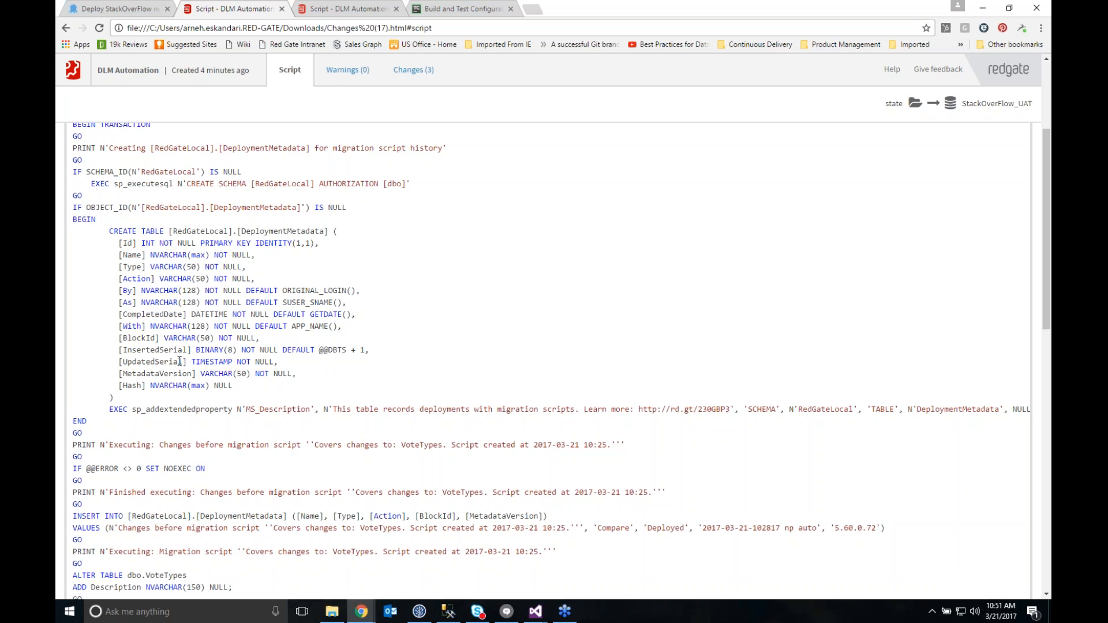
scroll(330, 303, down, 2)
scroll(331, 303, down, 4)
drag(81, 256, 81, 375)
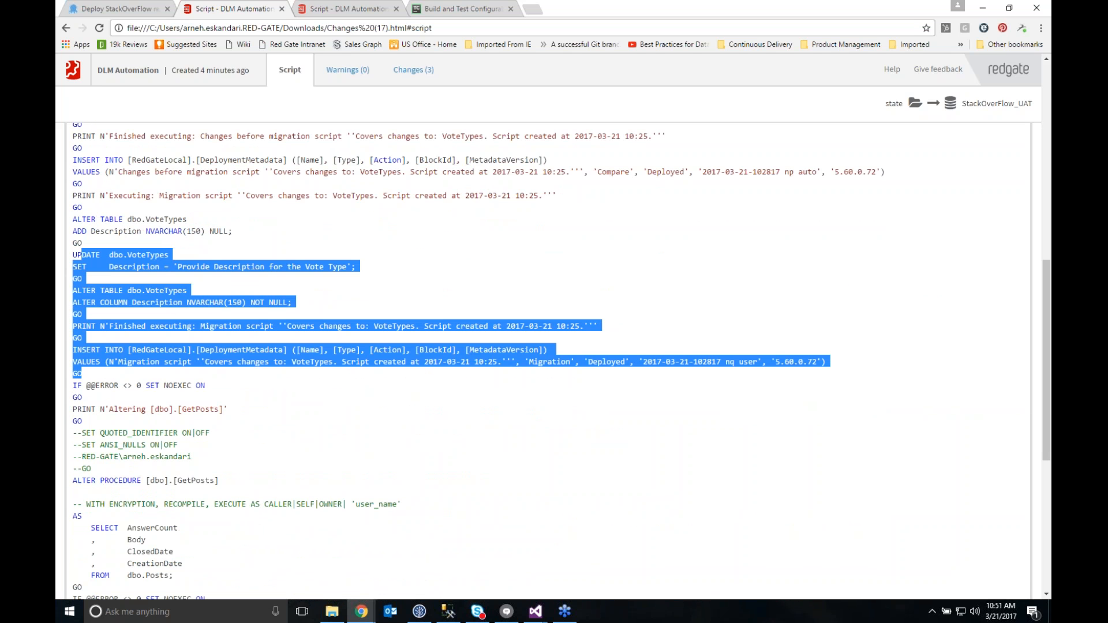
Examine the rest of the deployment script, highlighting the dbo.GetPosts procedure change and reading through the LinkTypes insert to the end
scroll(199, 385, down, 3)
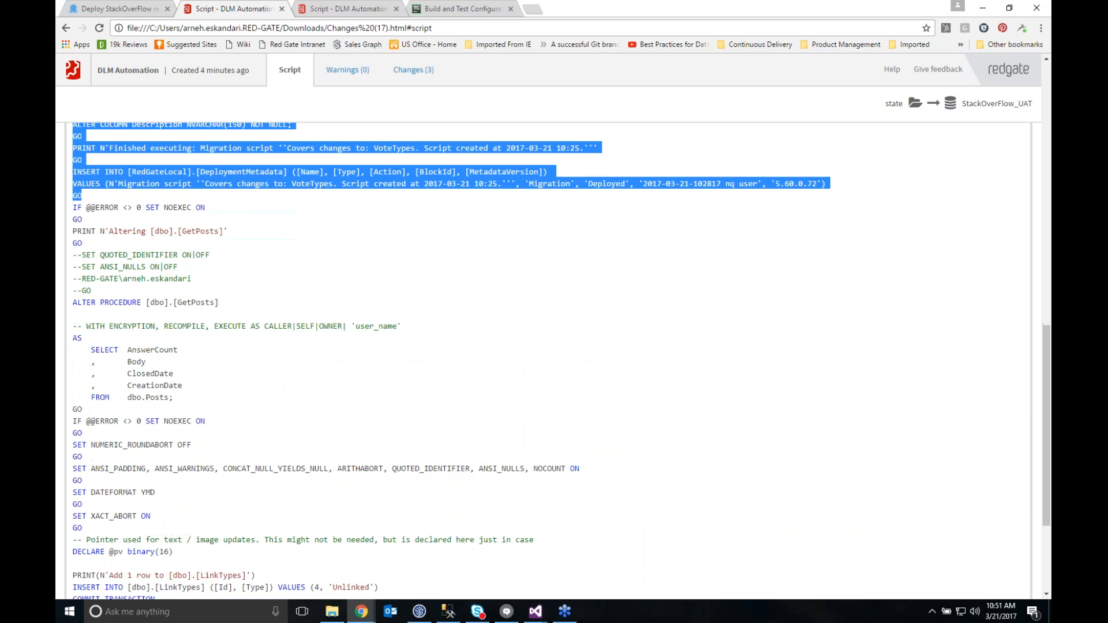
drag(109, 303, 222, 403)
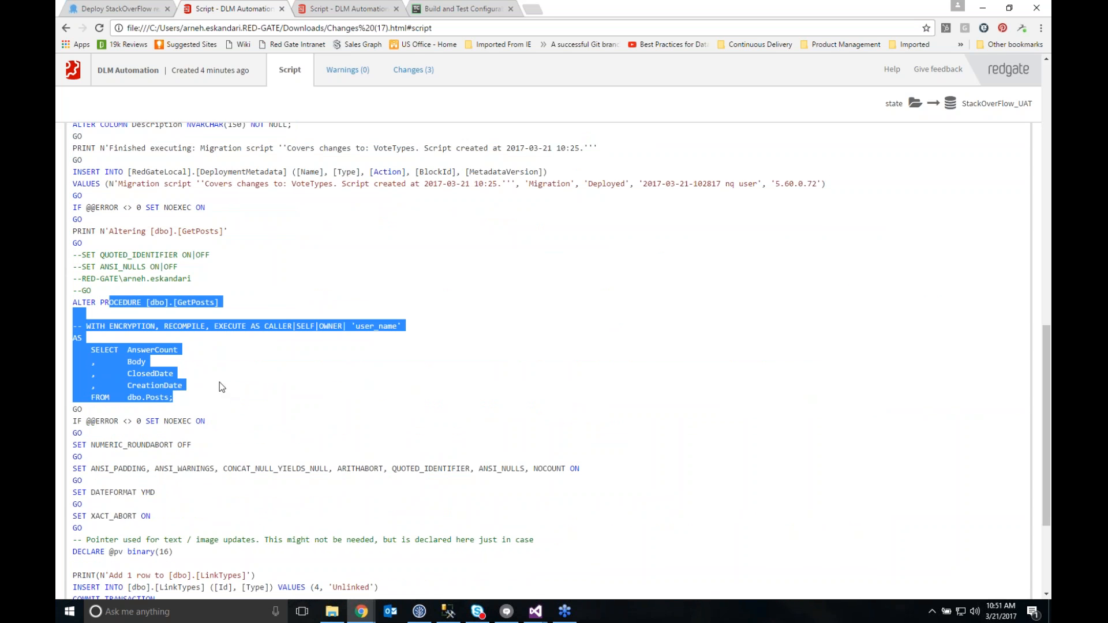
scroll(218, 382, down, 2)
scroll(202, 408, down, 1)
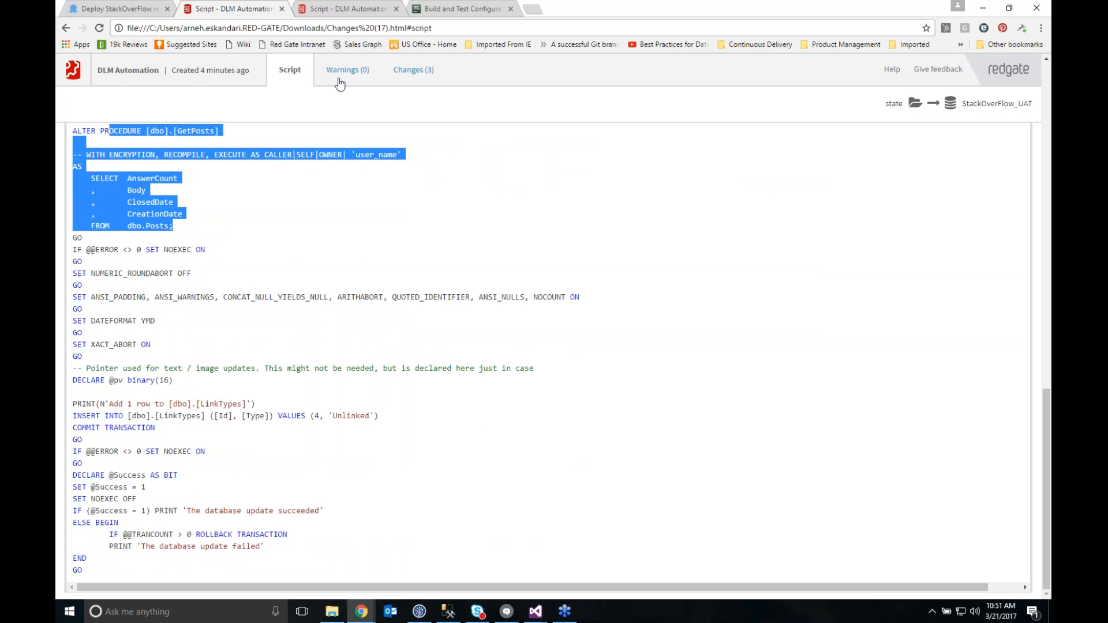
Return to the Octopus Deploy Staging task, enter the review note "looks good" and proceed with the deployment
click(116, 8)
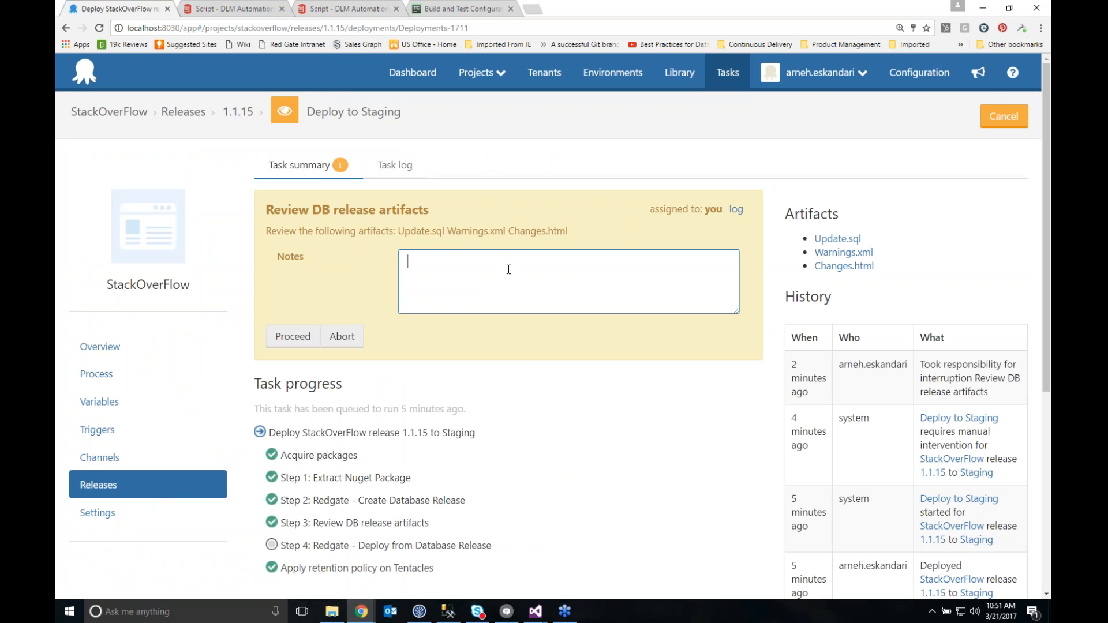
text(looks good)
click(295, 338)
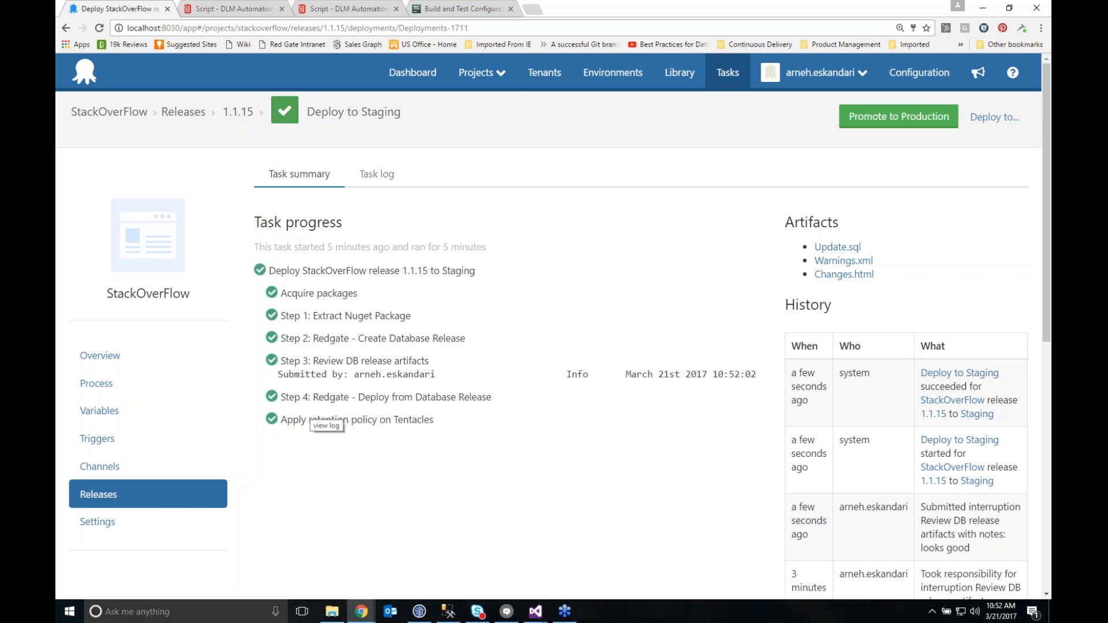
Switch to SQL Server Management Studio and collapse the SQL Server 12.0.4232.0 instance and the StackOverFlow_Dev database in the object tree
click(453, 615)
scroll(282, 430, up, 13)
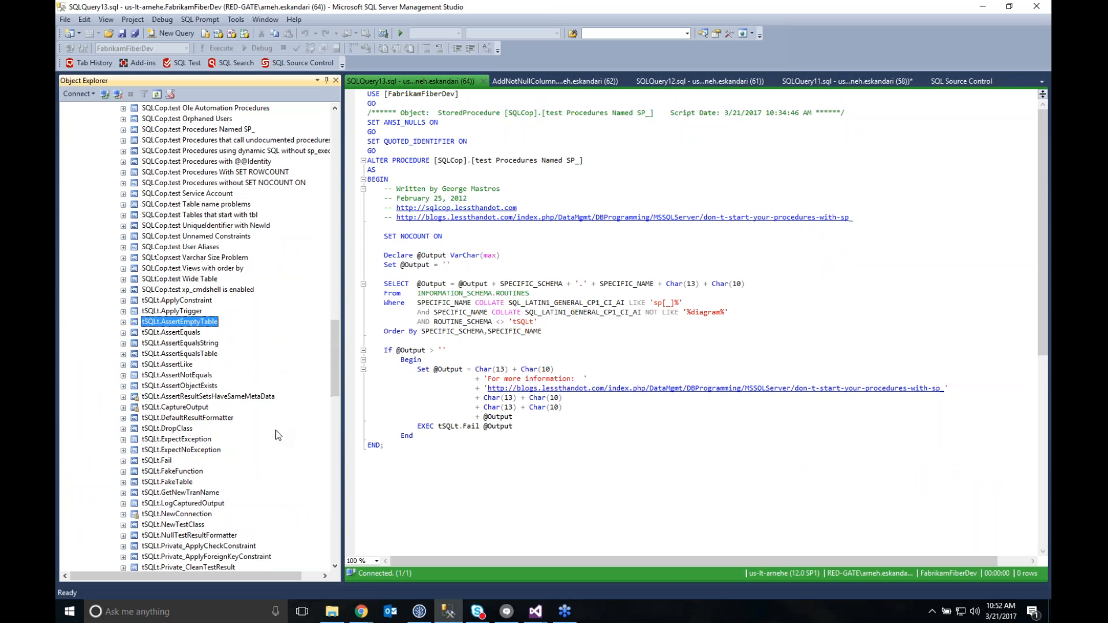
scroll(251, 457, up, 12)
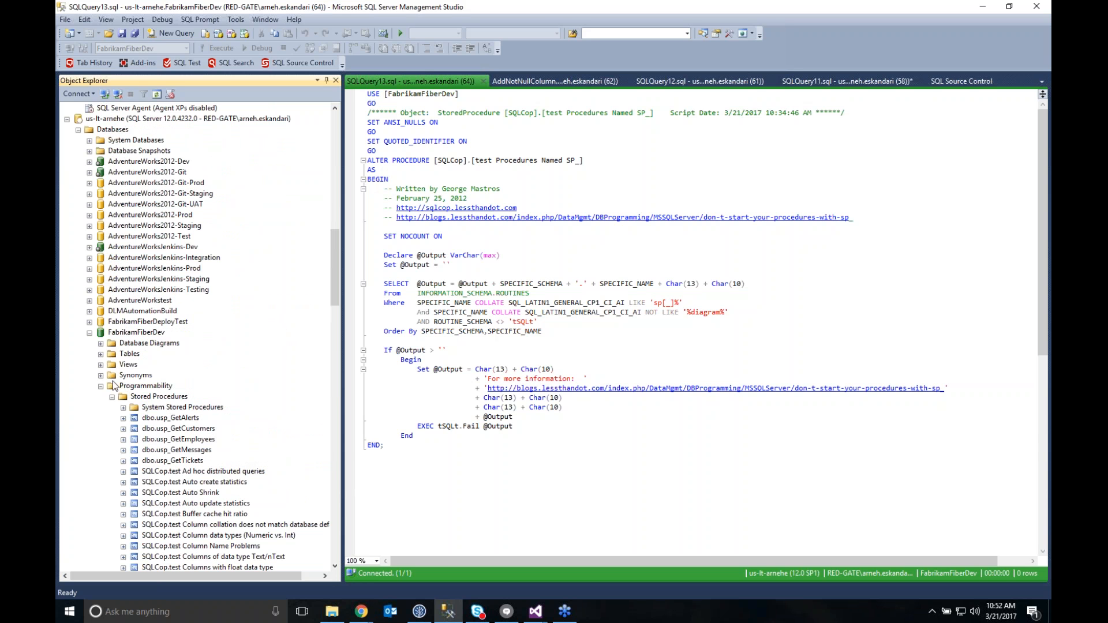
click(67, 119)
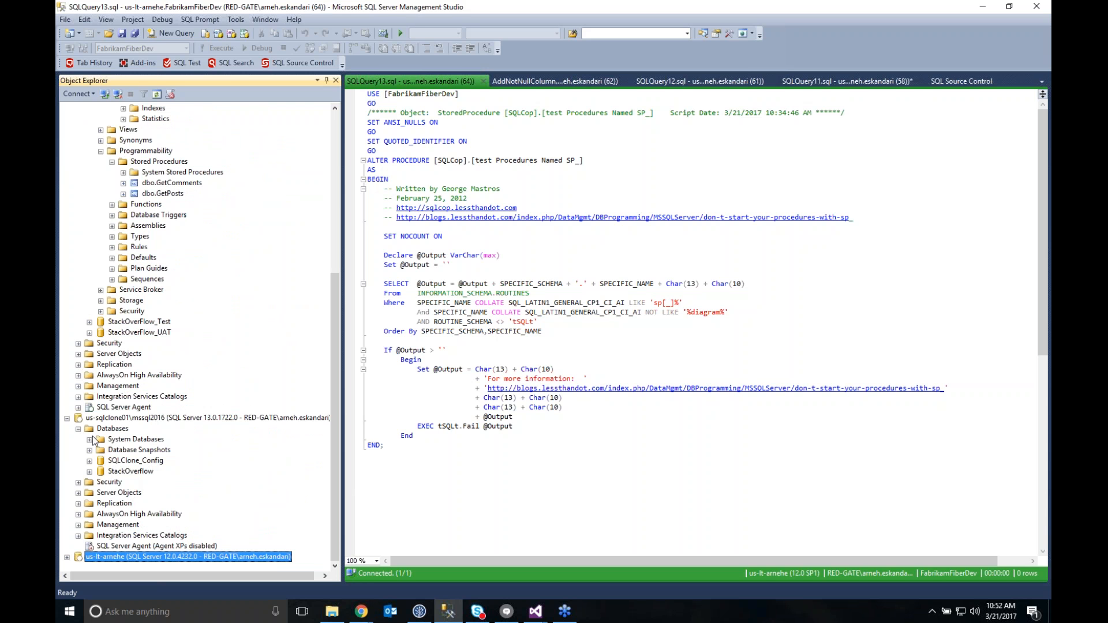
scroll(165, 376, up, 8)
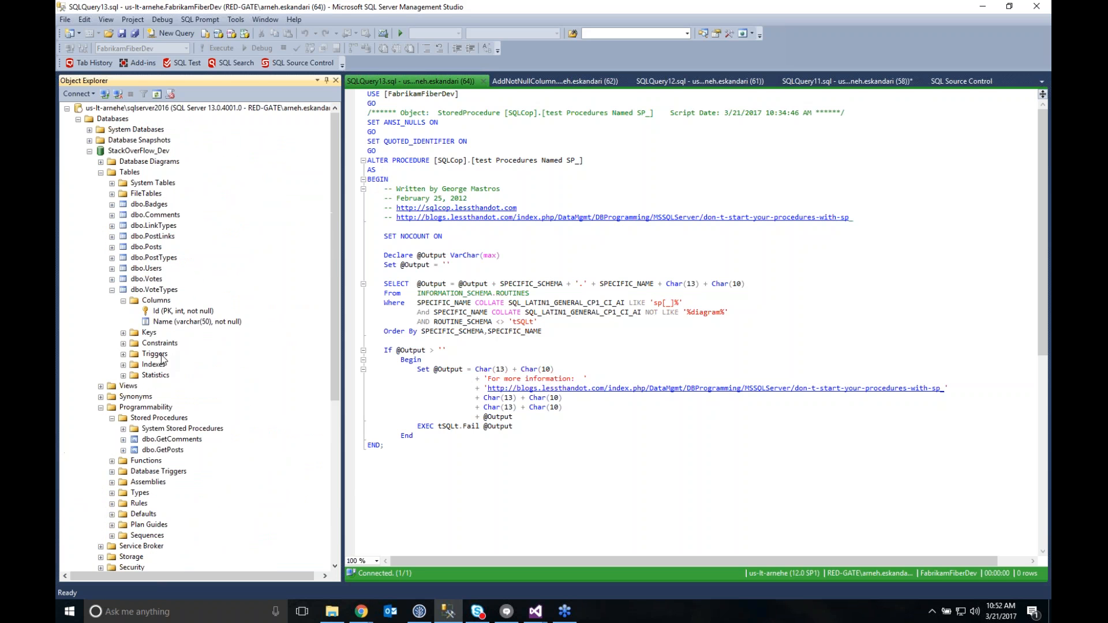
click(89, 151)
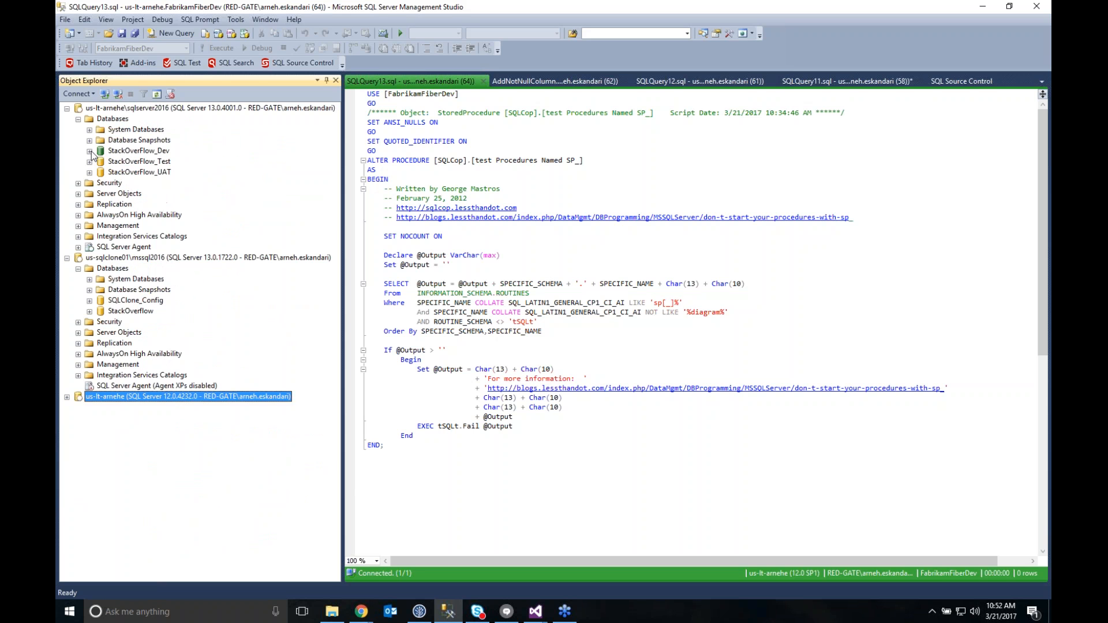
Select the top 1000 rows of dbo.VoteTypes in StackOverFlow_UAT, check the Description column, and collapse the database's tables
click(143, 173)
click(100, 193)
right_click(160, 312)
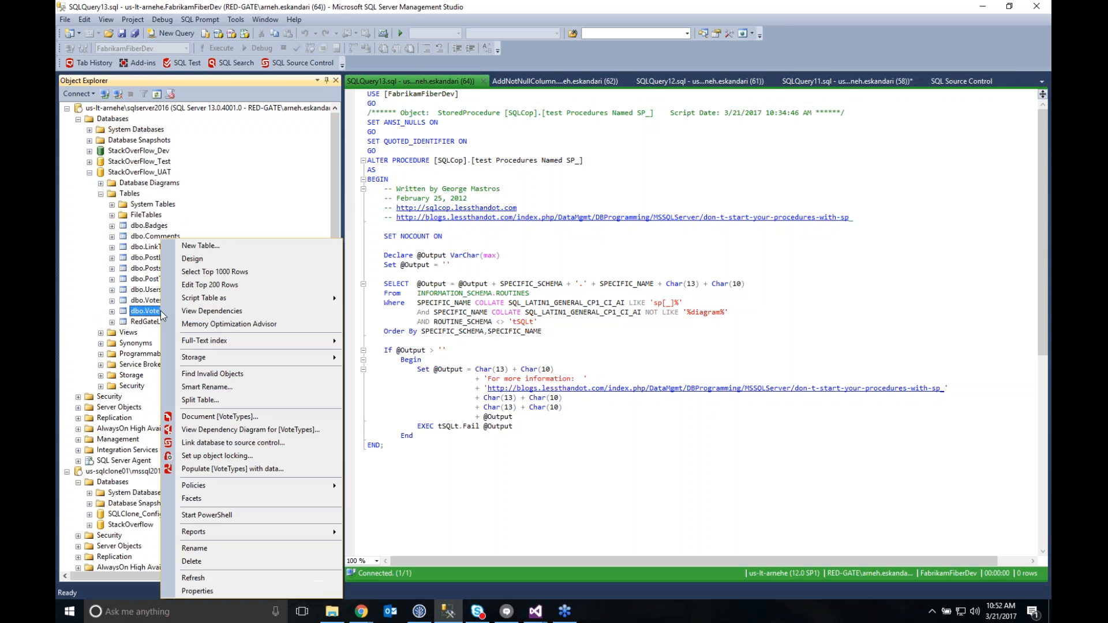
click(202, 280)
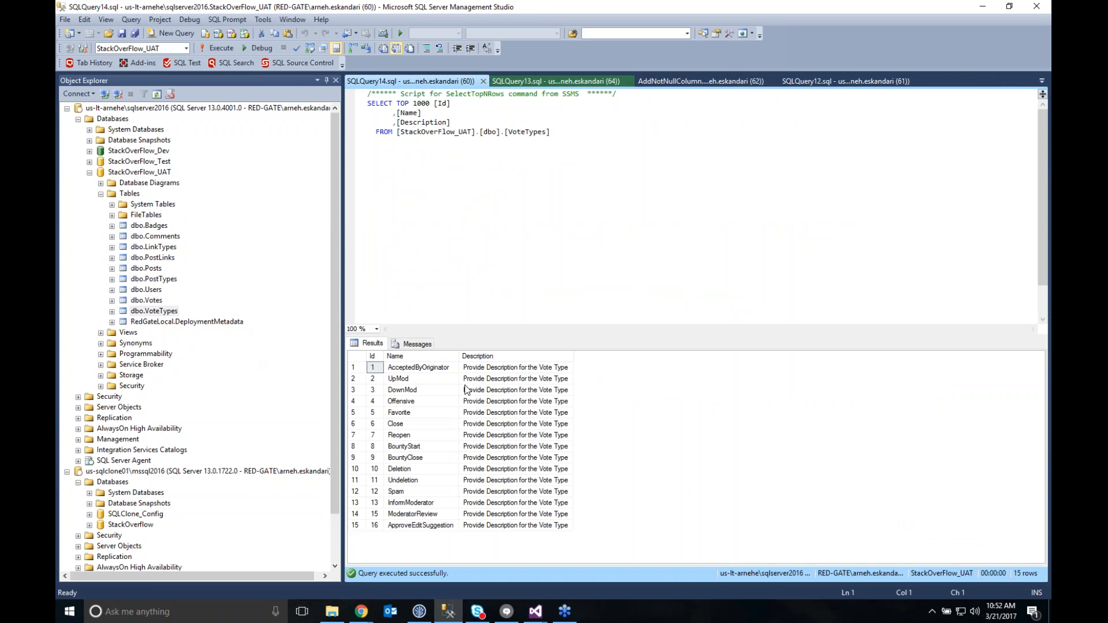
drag(465, 358, 489, 364)
click(101, 194)
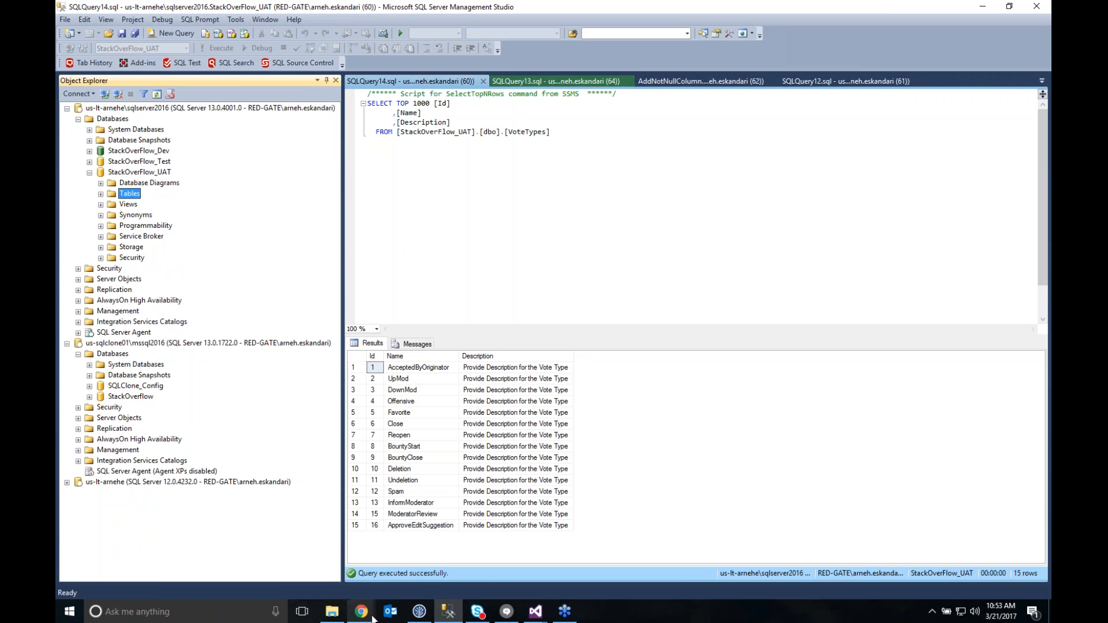
Return to Octopus Deploy and open the promotion of StackOverFlow release 1.1.15 to Production
mouse_move(370, 618)
click(199, 549)
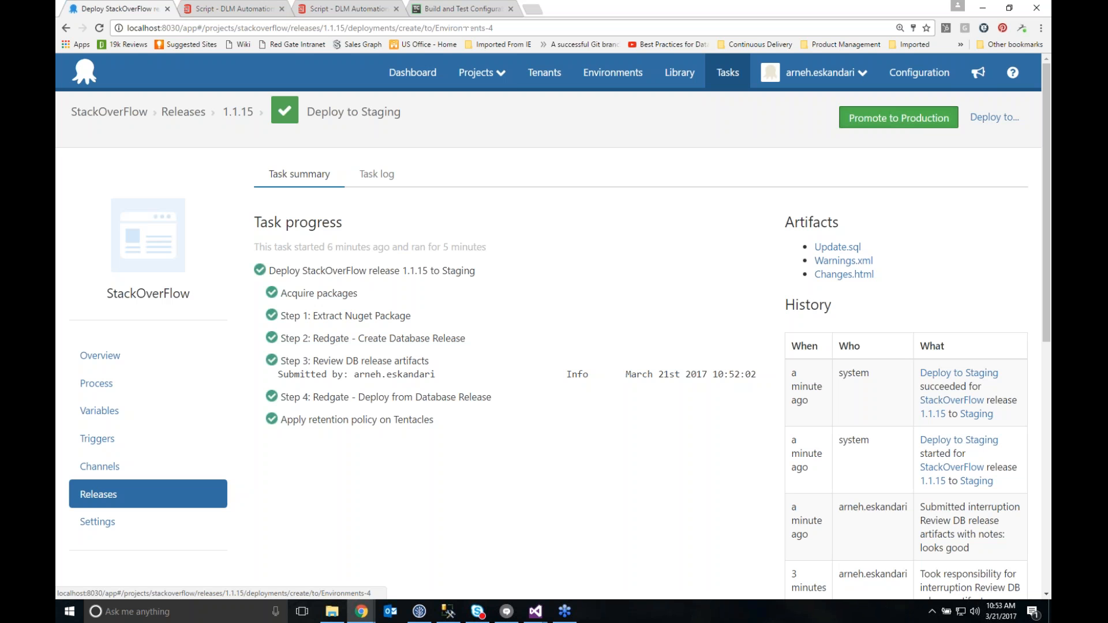
click(903, 126)
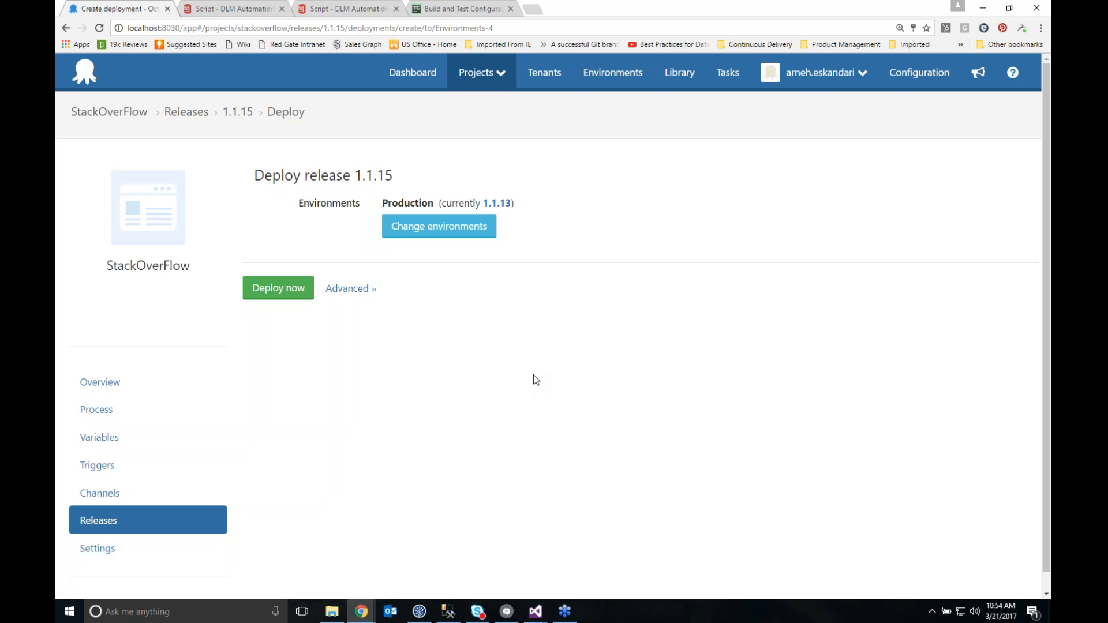
Switch to SourceTree, maximize it and view the commit history of the StackOverFlow repository
click(421, 610)
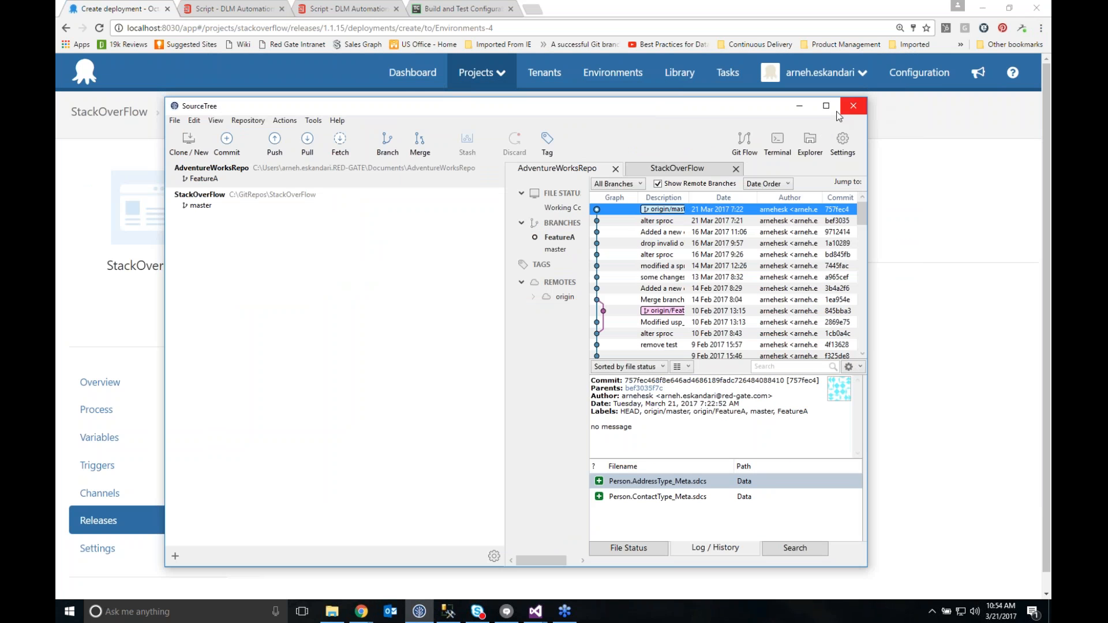
click(825, 106)
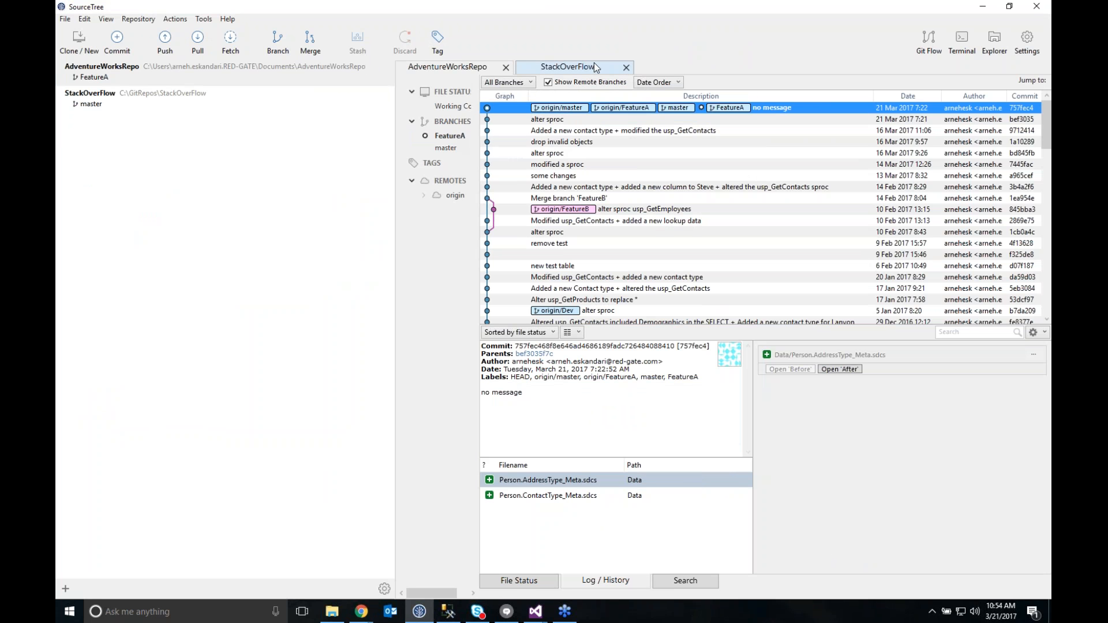
click(579, 72)
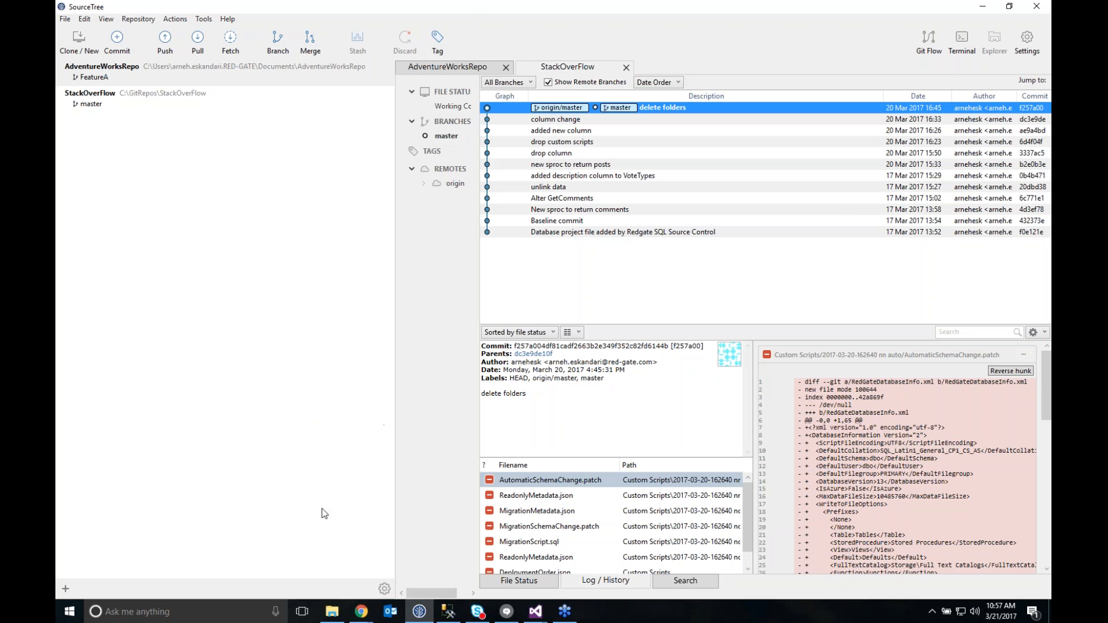
Switch to SQL Server Management Studio and check source control for the latest changes to the StackOverFlow_Dev database
click(448, 611)
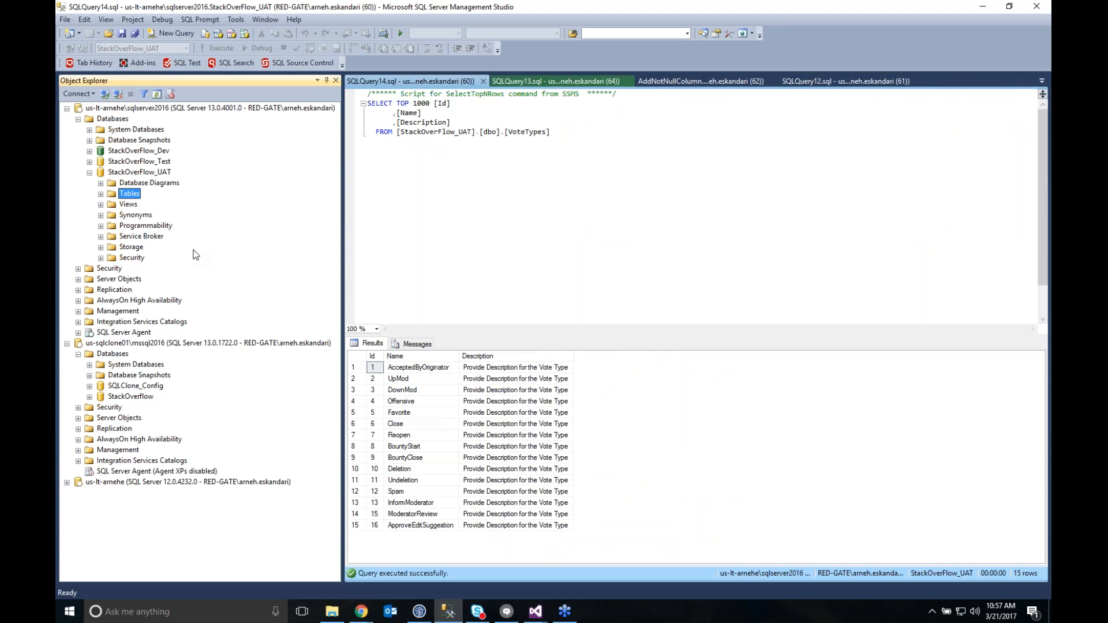
click(134, 152)
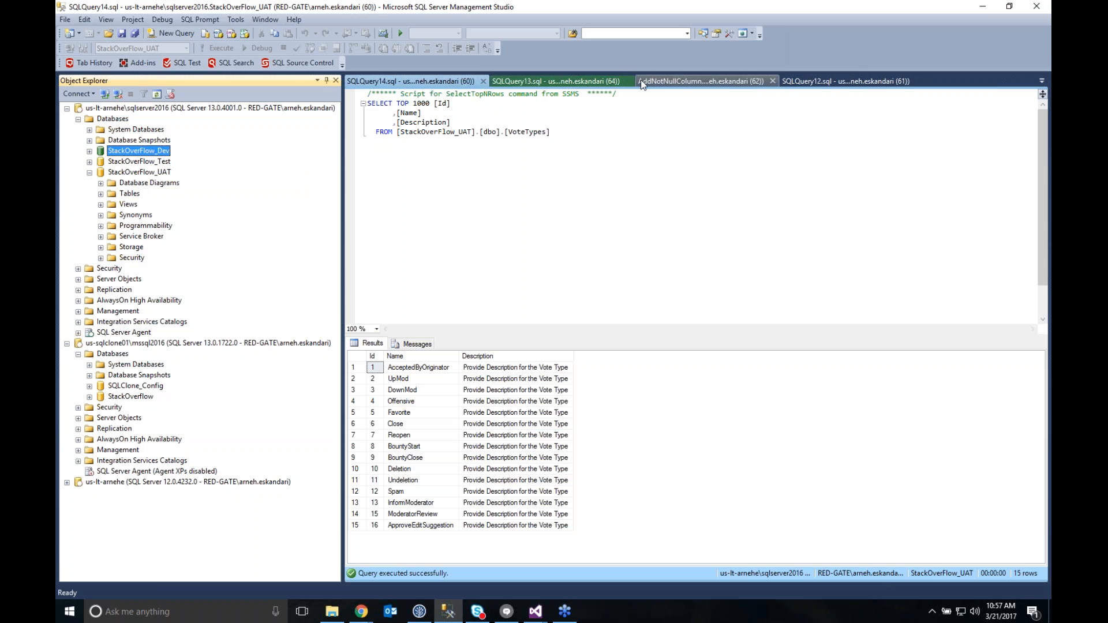
right_click(151, 151)
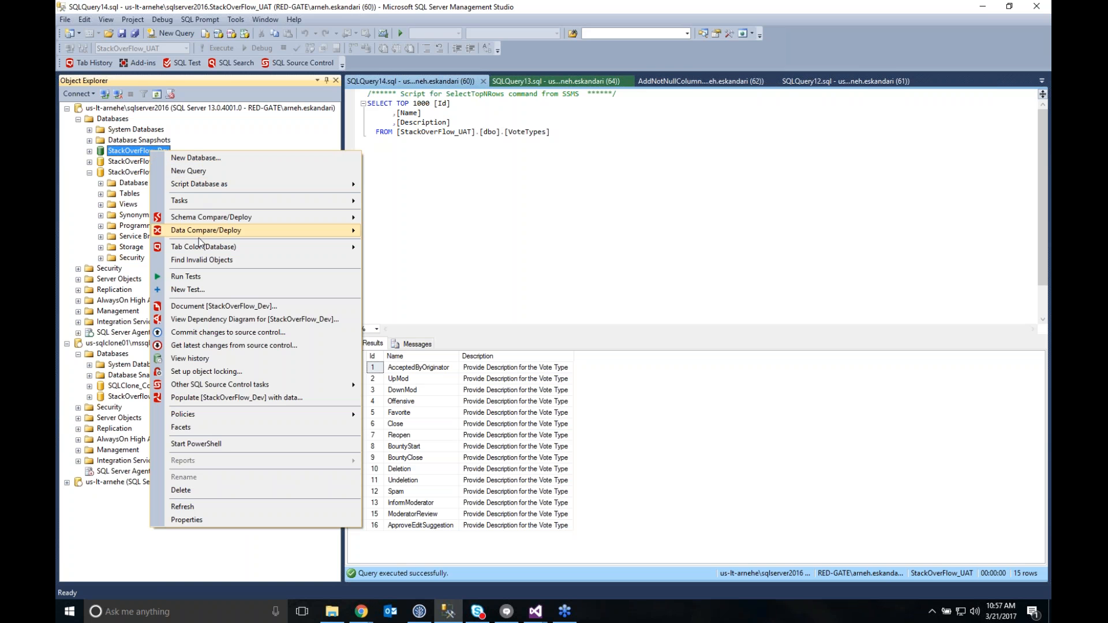
click(213, 346)
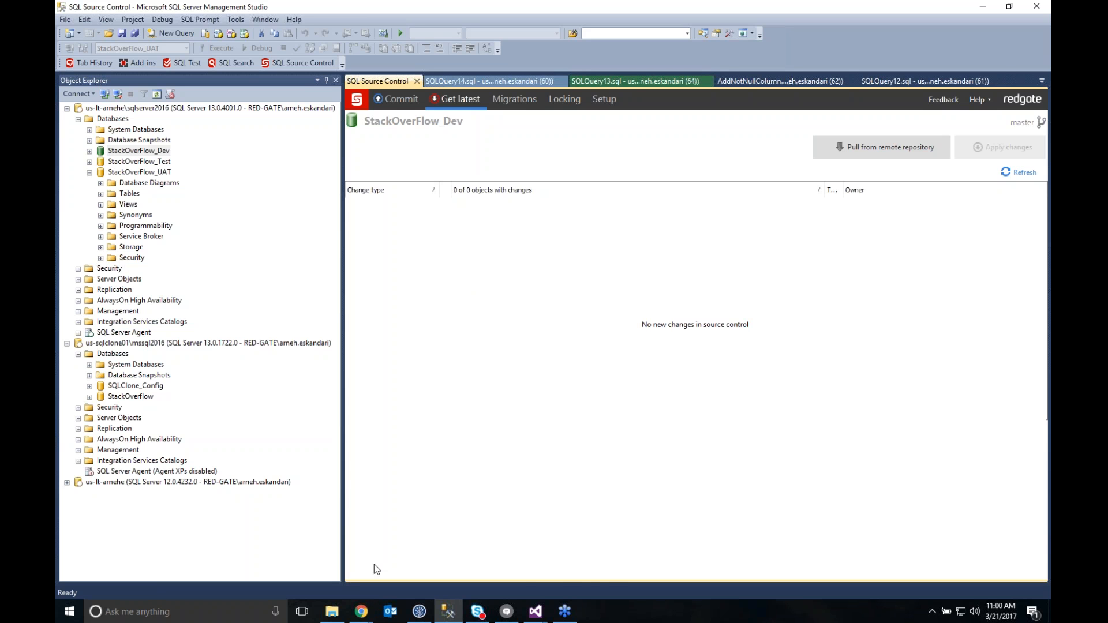
Return to Octopus Deploy and open the list of releases for the StackOverFlow project
mouse_move(361, 613)
click(195, 567)
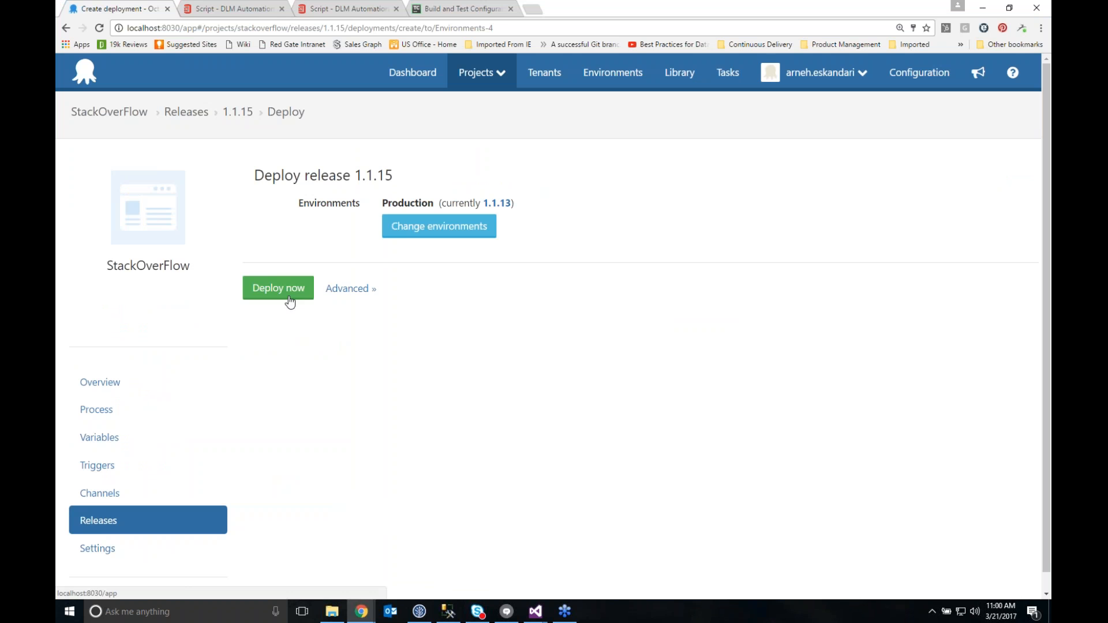
click(116, 521)
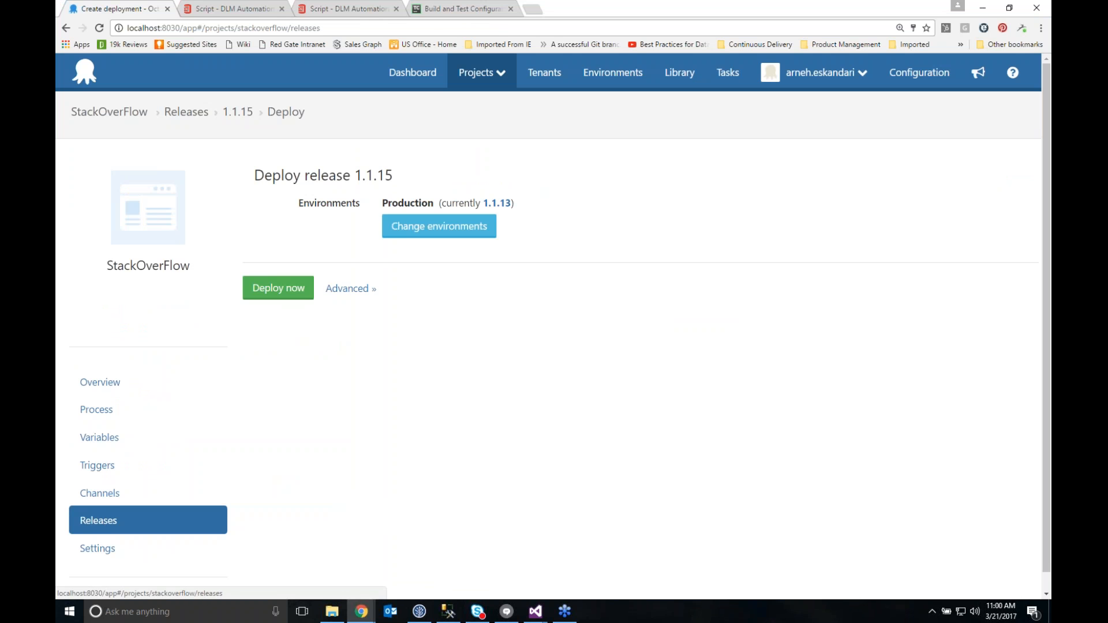